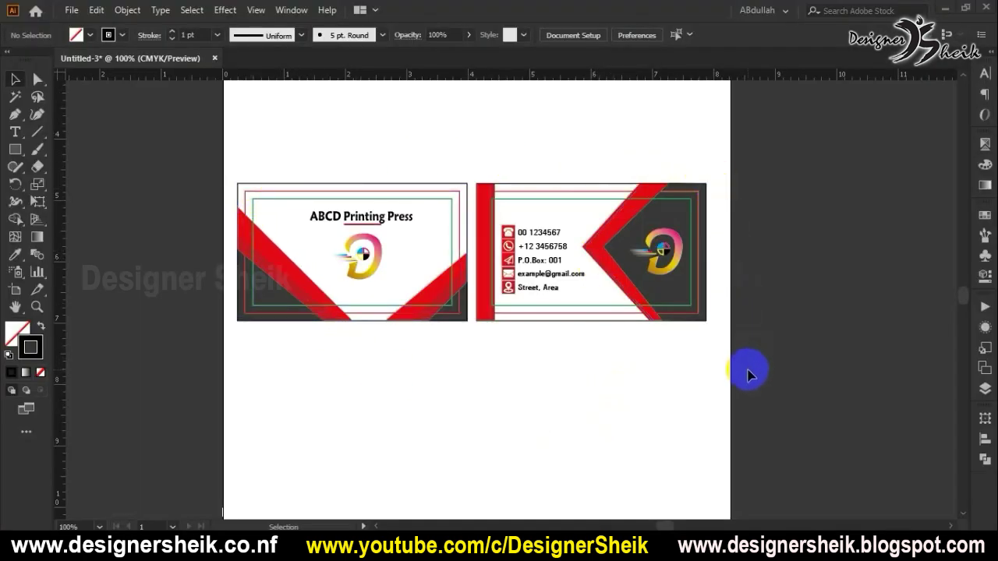
Step: Check the artboard's dimensions and its A4 preset in the artboard properties
key(ctrl+minus)
key(ctrl+minus)
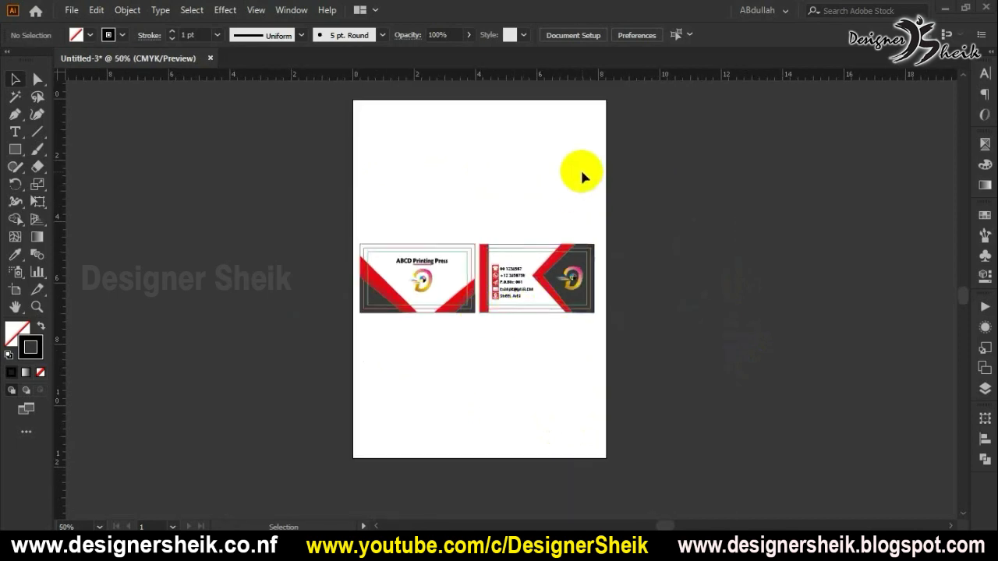
key(ctrl+plus)
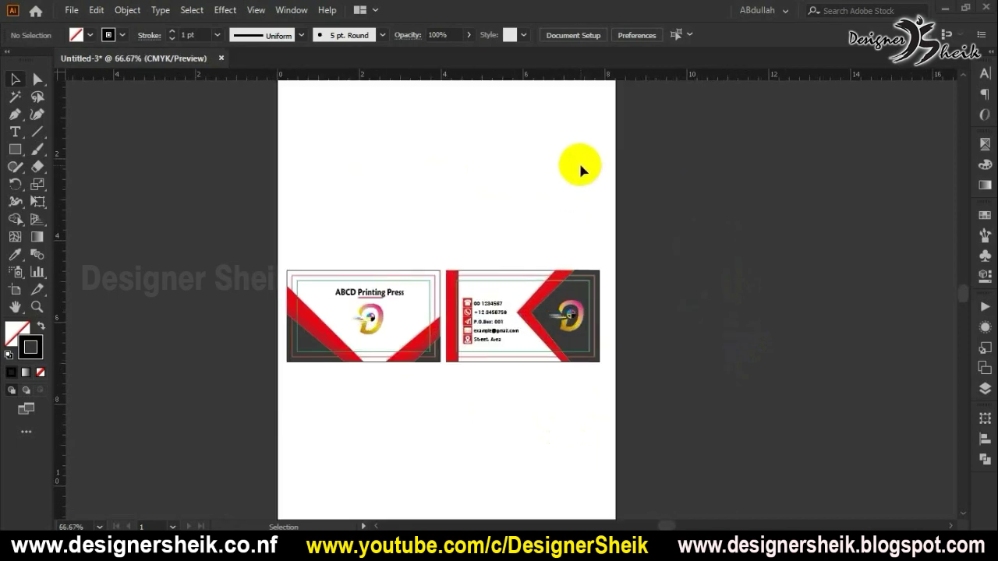
click(981, 276)
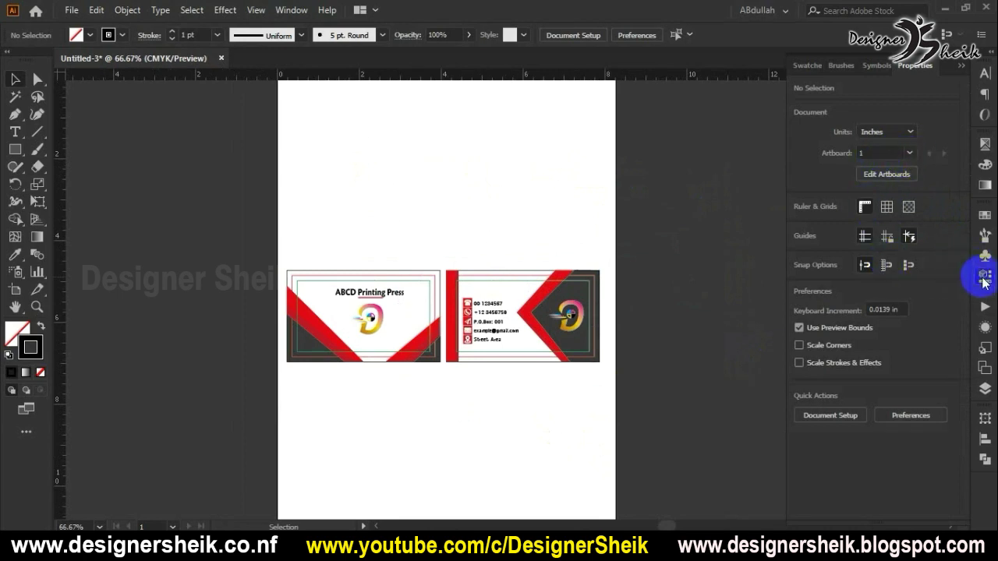
drag(320, 240, 503, 375)
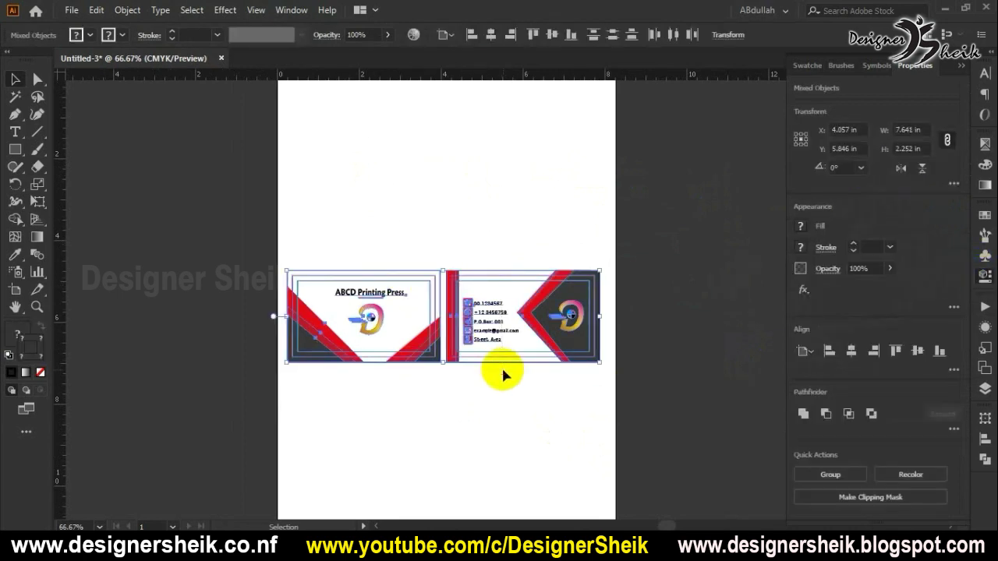
key(shift+o)
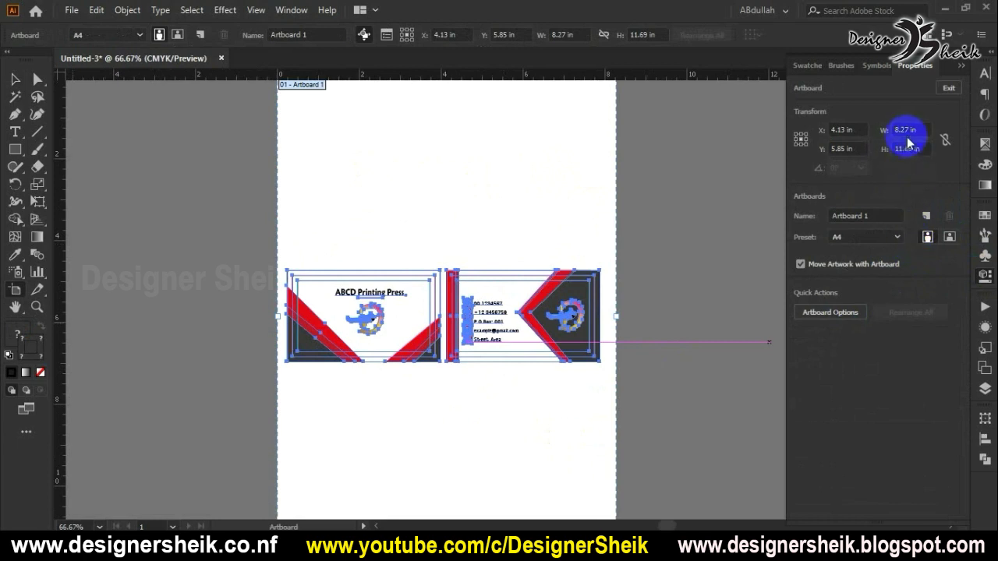
click(858, 237)
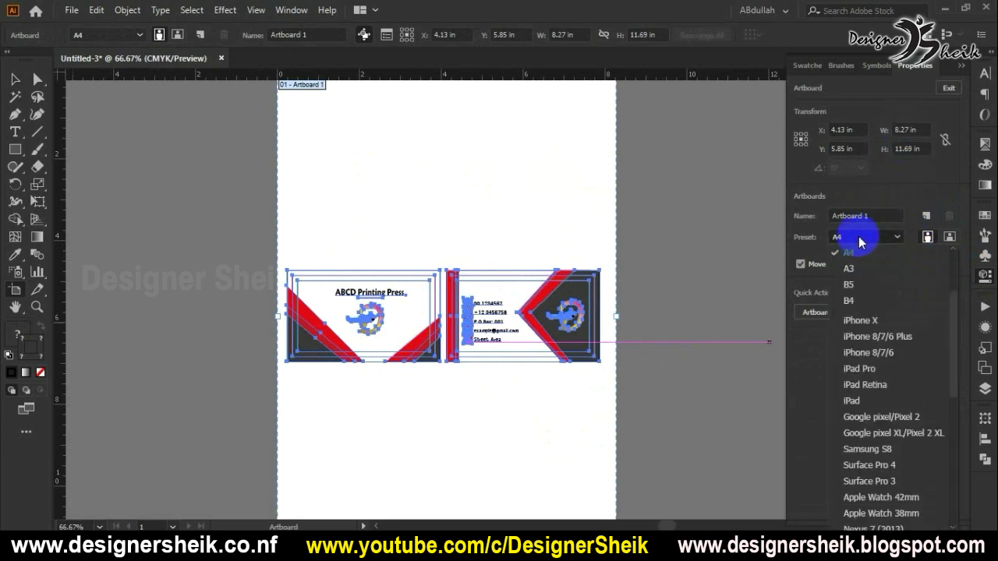
click(858, 249)
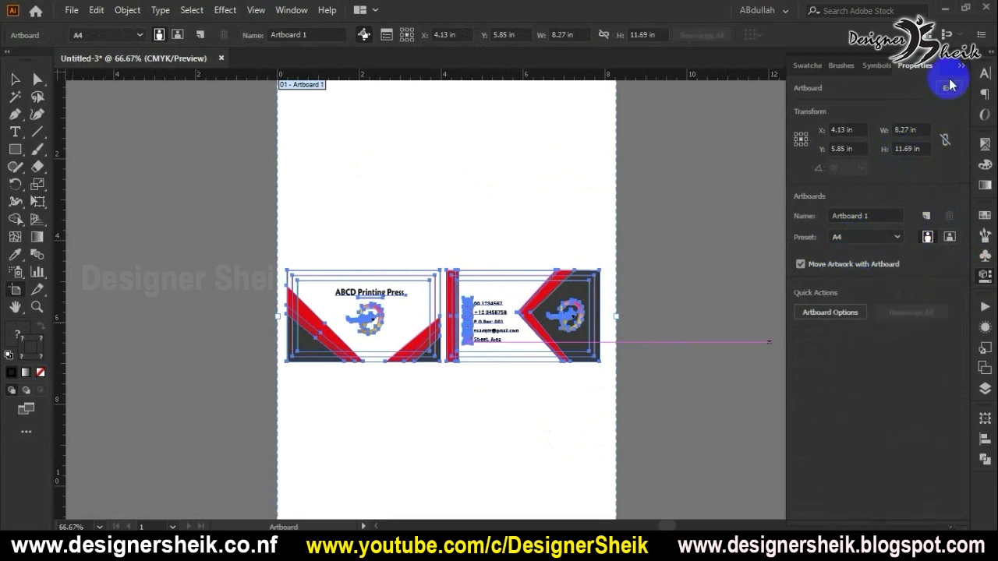
click(961, 66)
click(15, 78)
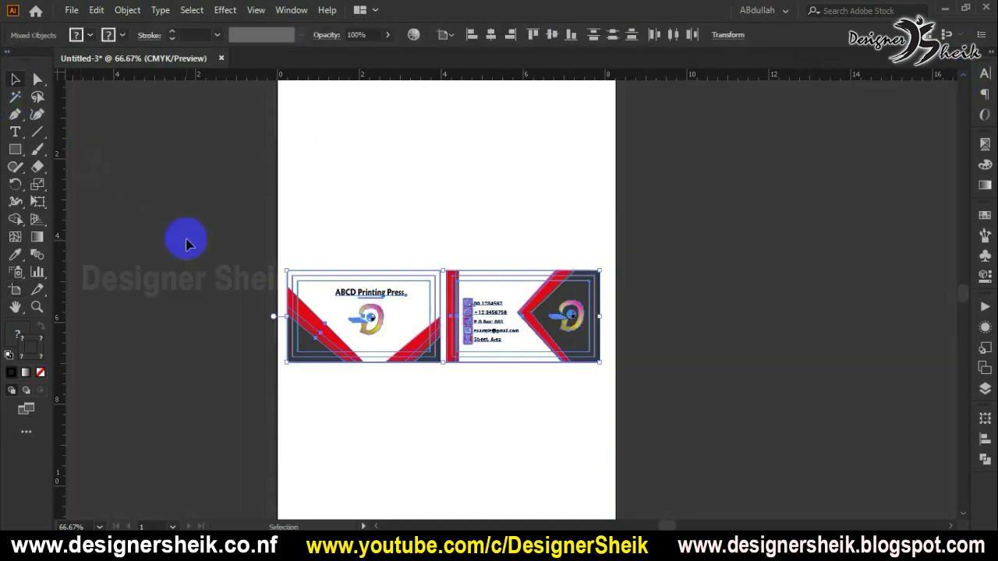
Step: Check the overall width and height of the front business card with its artwork selected
click(186, 244)
scroll(349, 378, up, 2)
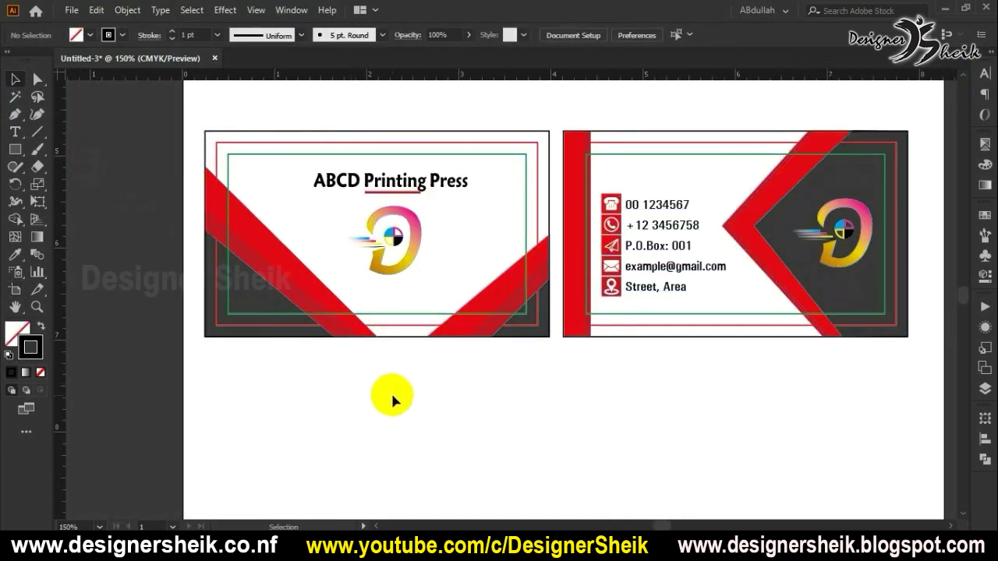
drag(393, 400, 264, 207)
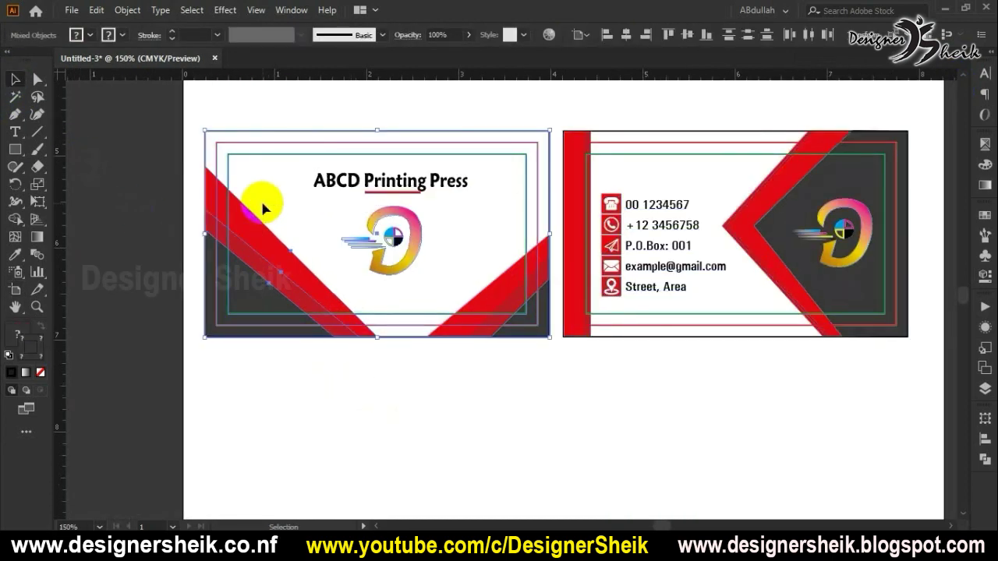
click(984, 418)
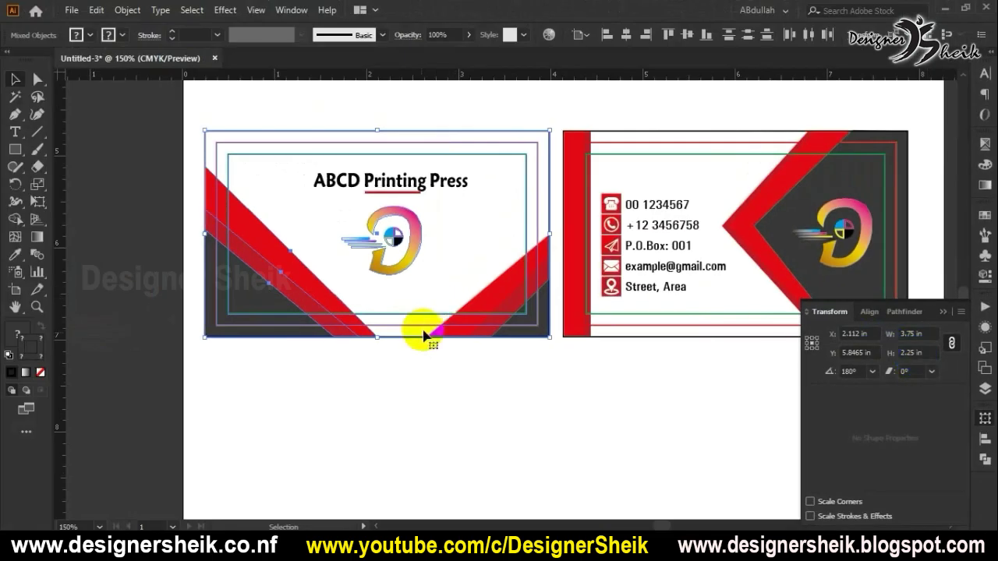
click(396, 389)
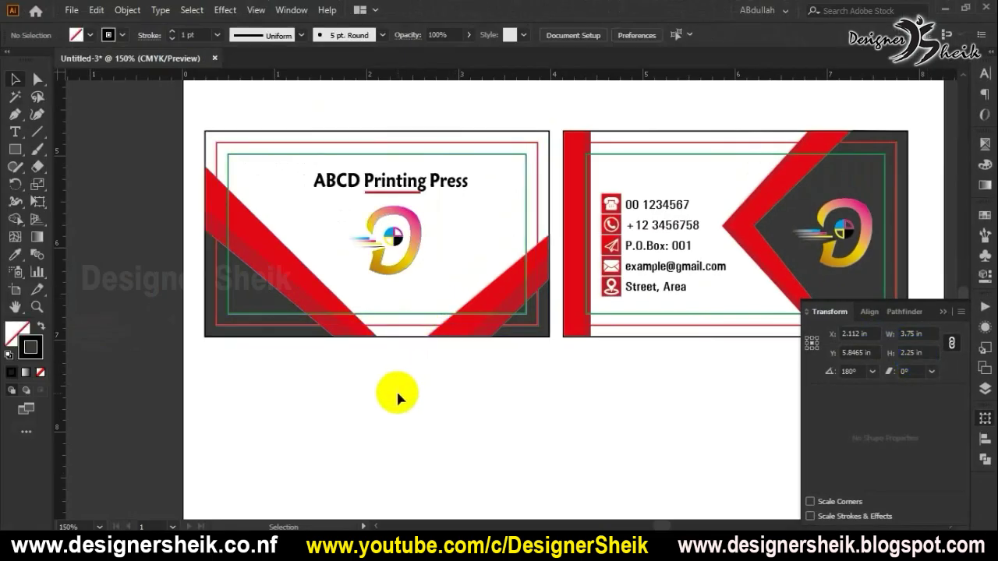
Step: Inspect the width and height of the front card's red, green and black outline rectangles one by one
click(412, 330)
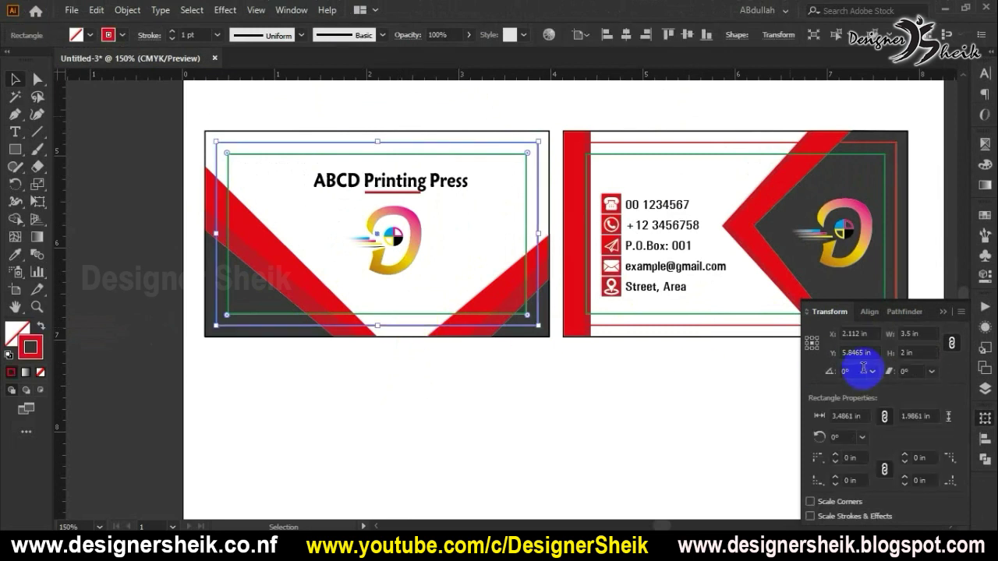
click(900, 334)
click(912, 352)
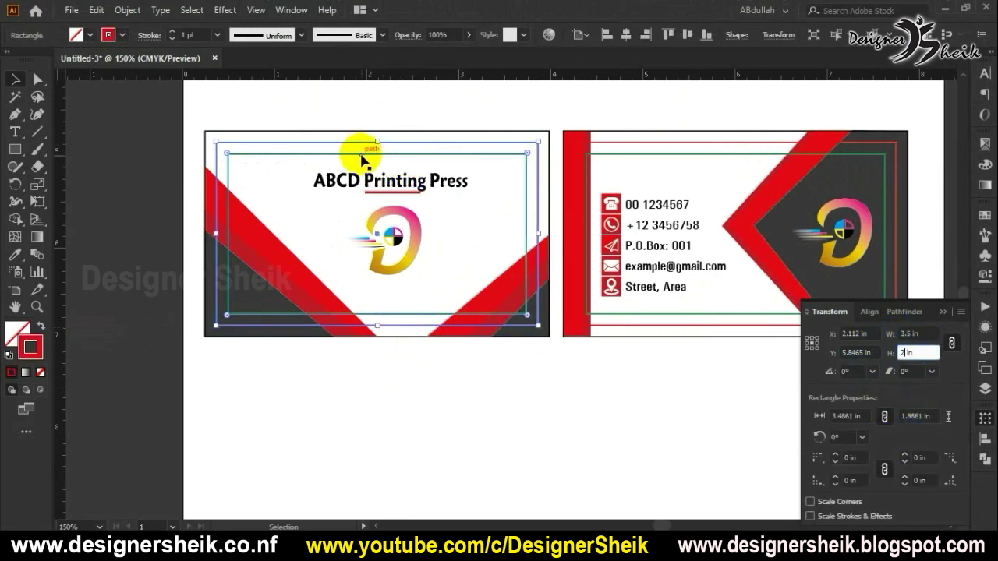
click(362, 155)
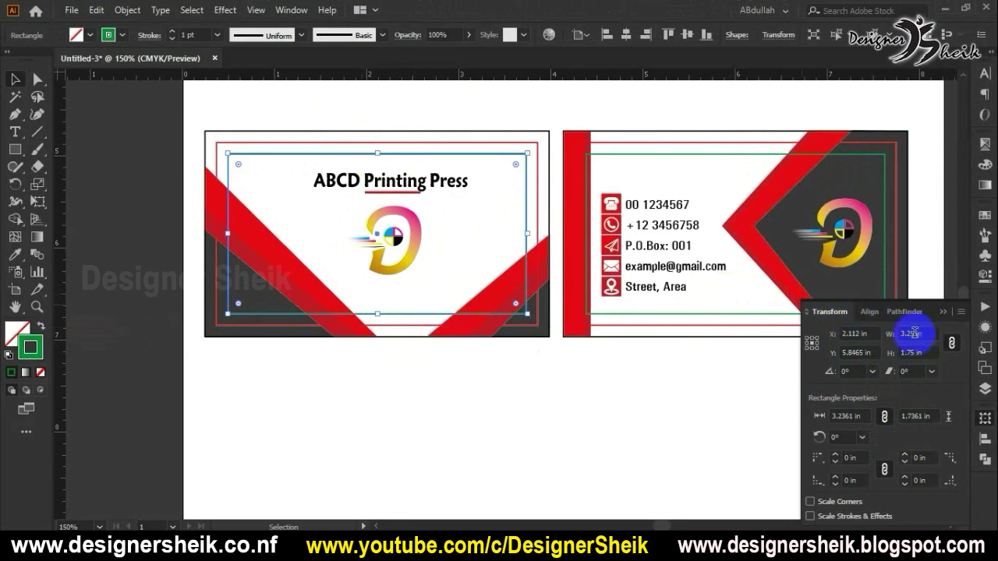
click(383, 134)
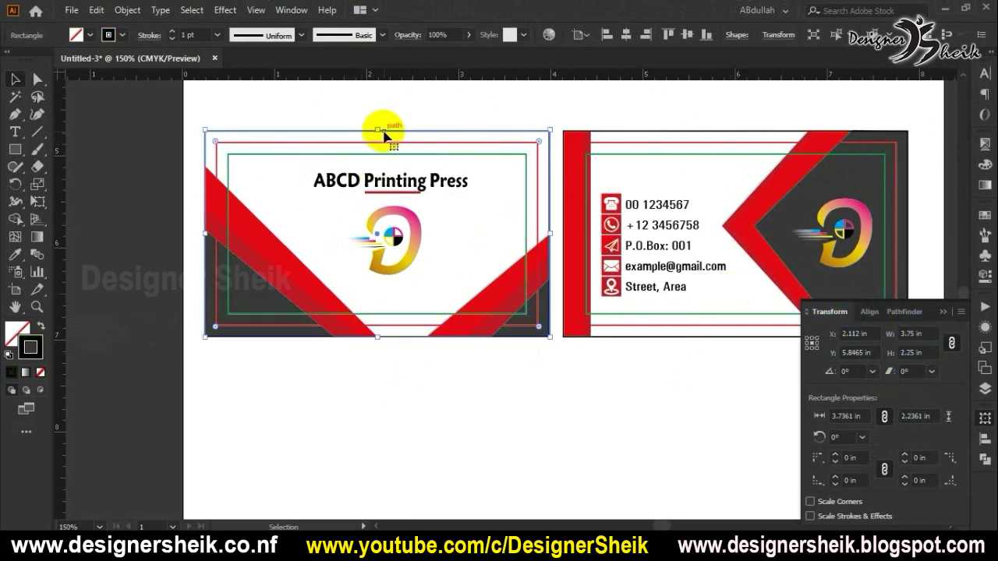
click(530, 388)
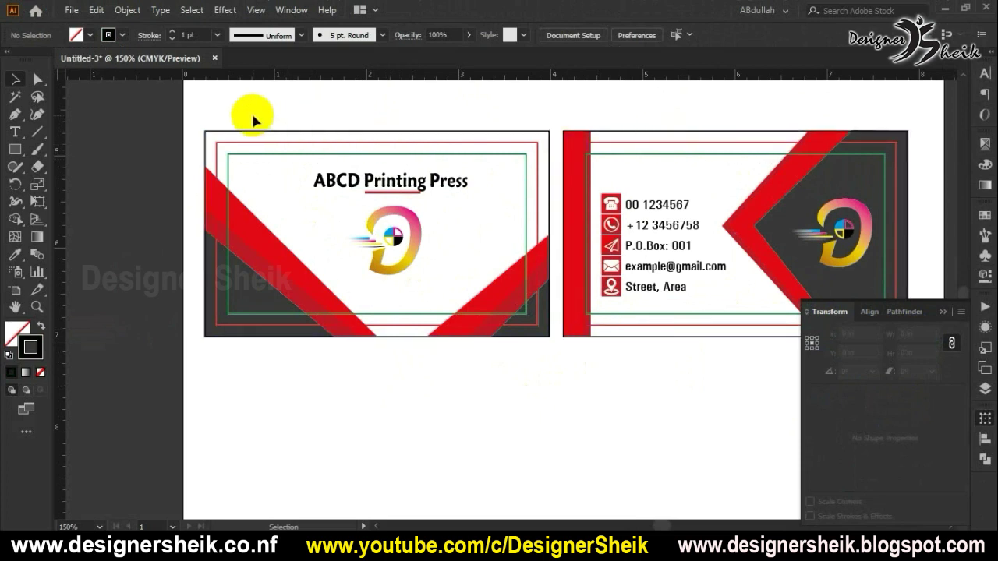
Step: Remove the stroke from the three outline rectangles around the front card
click(272, 162)
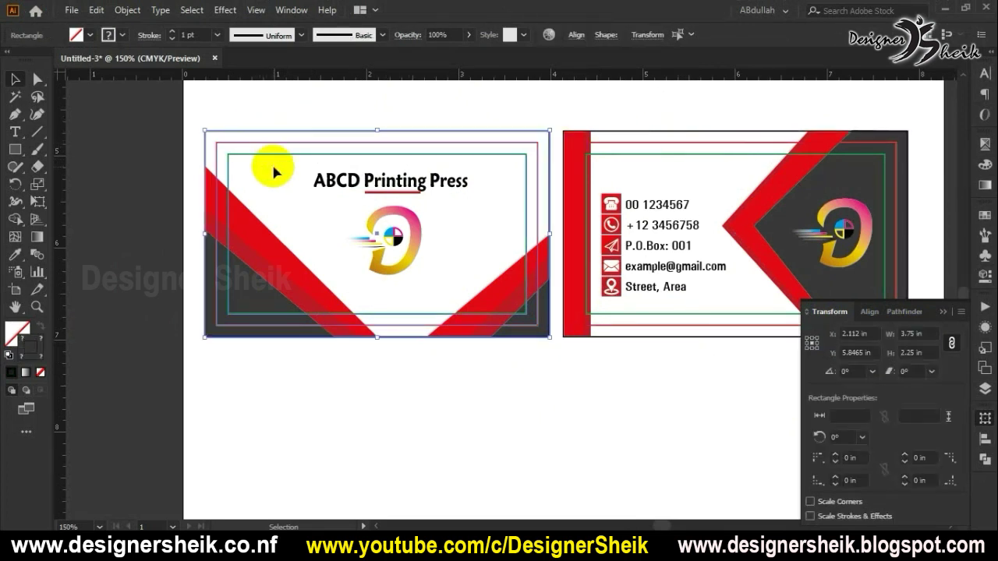
click(31, 345)
click(41, 372)
click(507, 436)
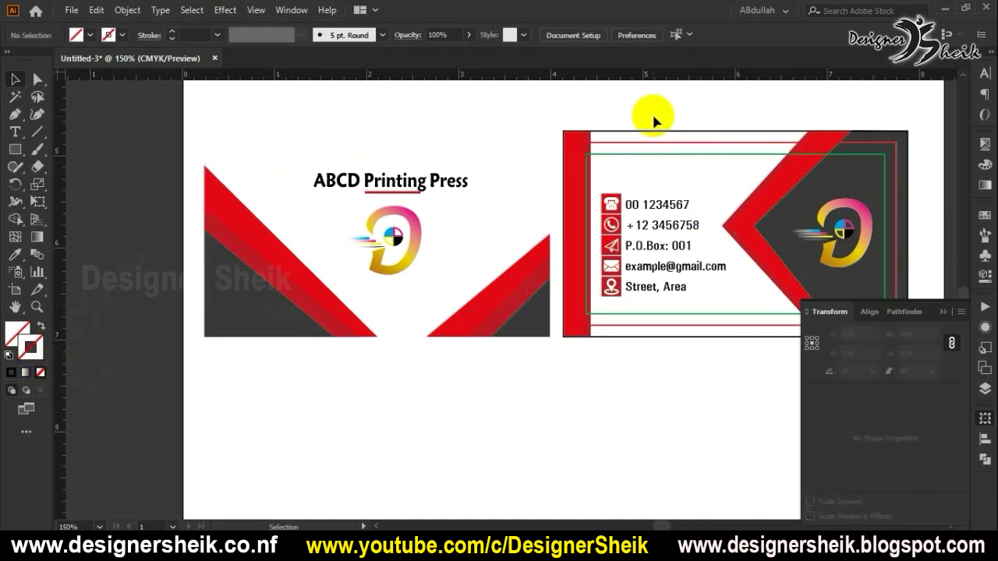
Step: Set the stroke of the back card's three outline rectangles to none
drag(649, 115, 653, 160)
click(31, 406)
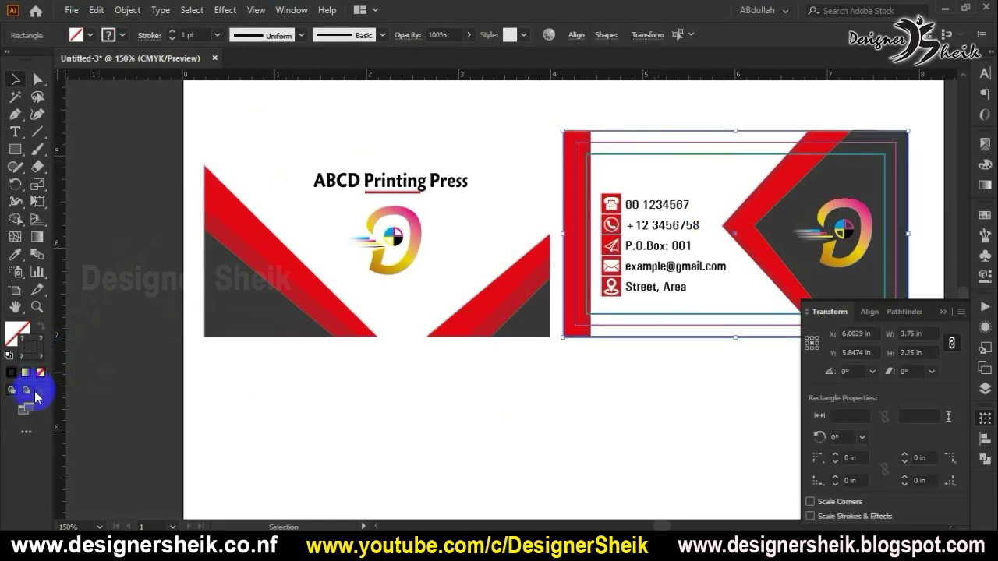
click(41, 371)
click(286, 440)
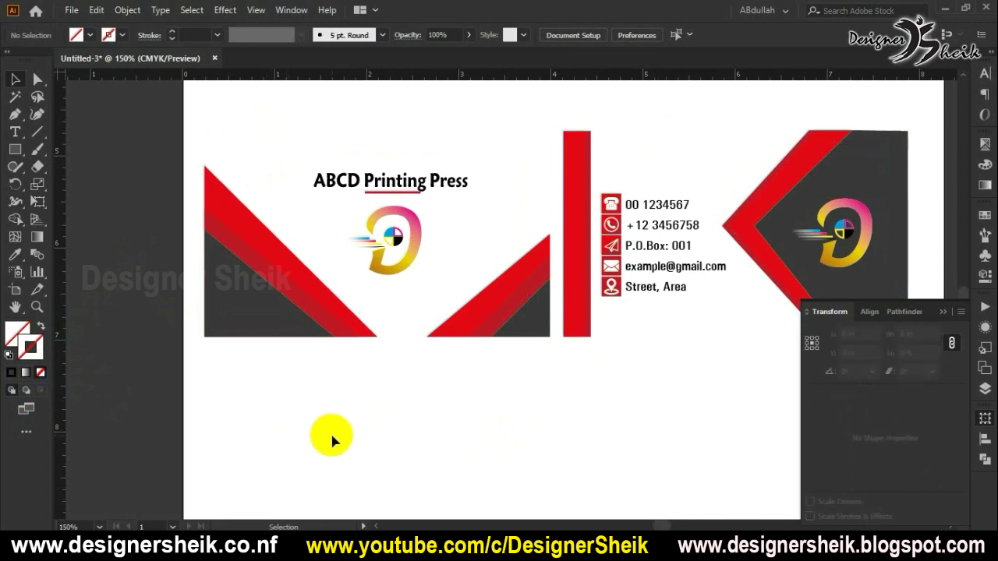
Step: Select all the artwork of both business cards and group it together
scroll(328, 429, up, 1)
drag(162, 131, 917, 393)
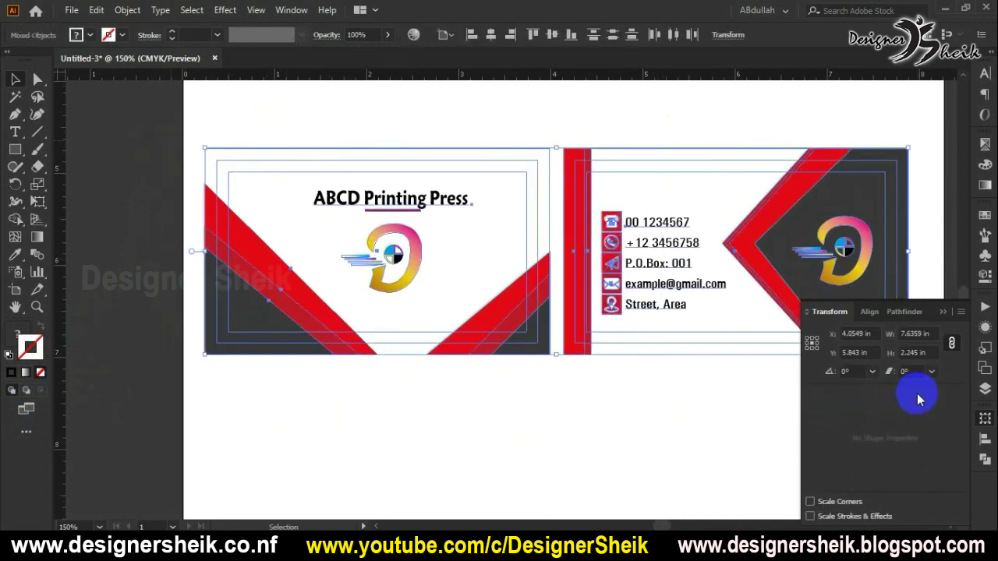
right_click(483, 254)
click(521, 363)
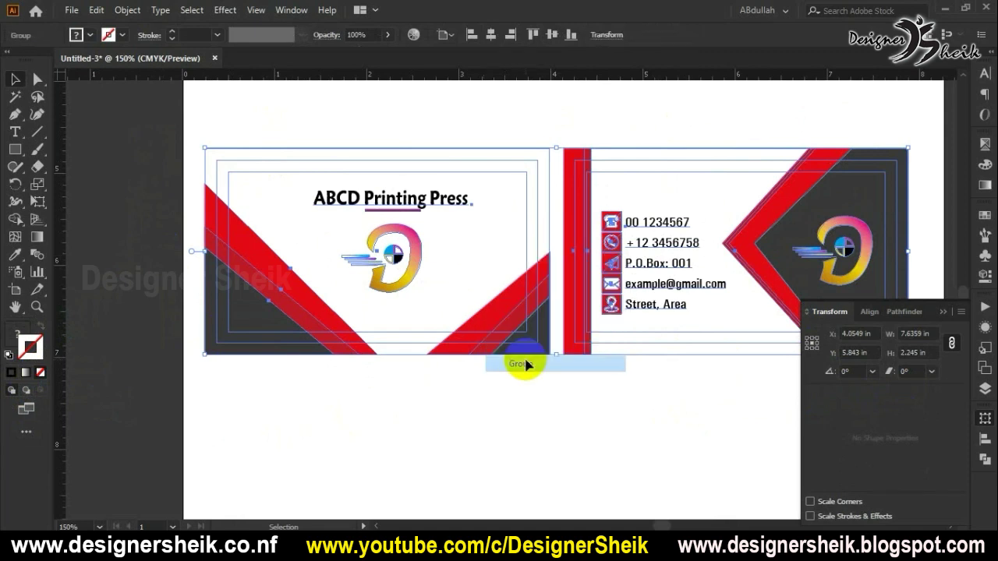
Step: Move the grouped pair of cards straight up to the top edge of the artboard, leaving a small margin
scroll(360, 364, down, 2)
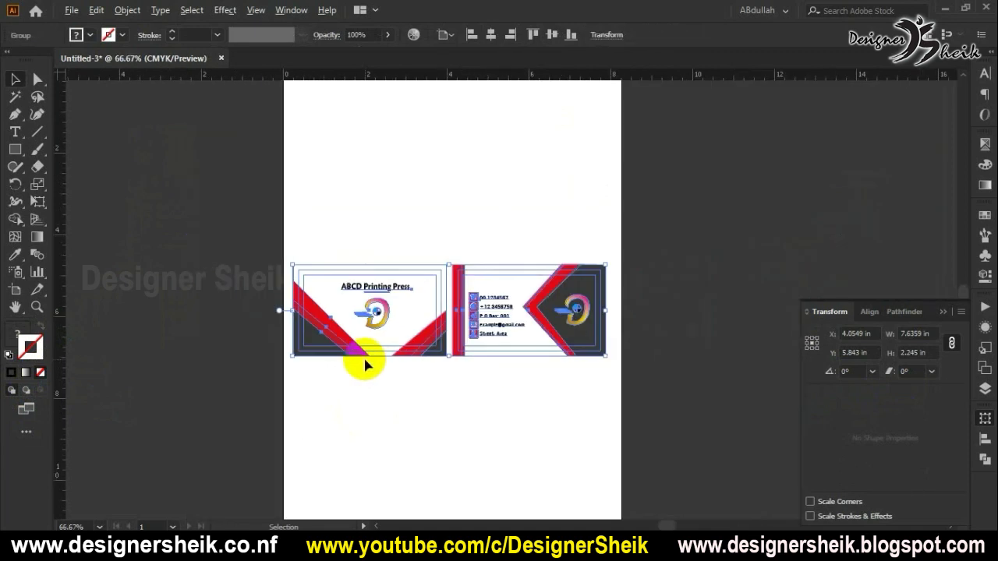
scroll(421, 332, down, 1)
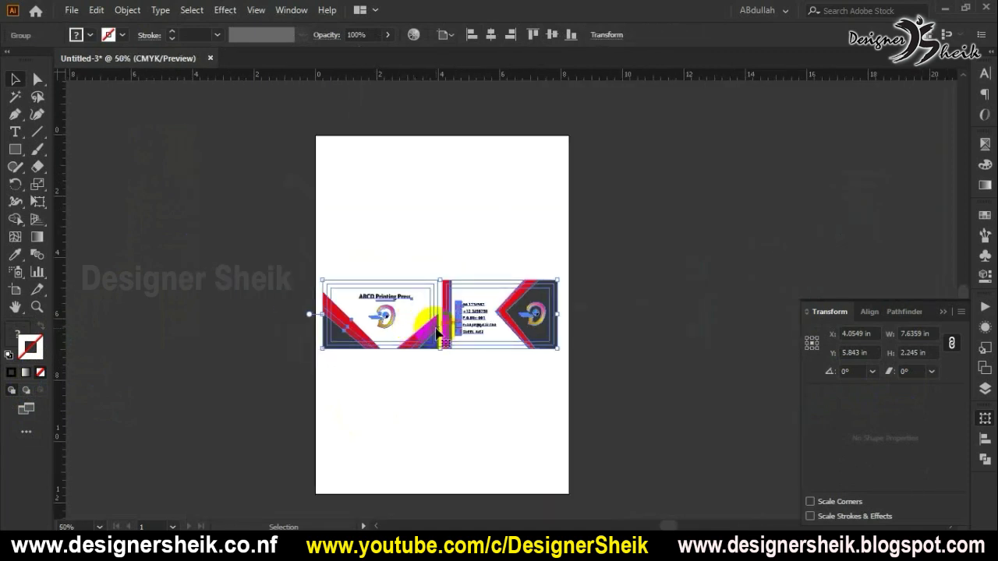
drag(436, 332, 436, 194)
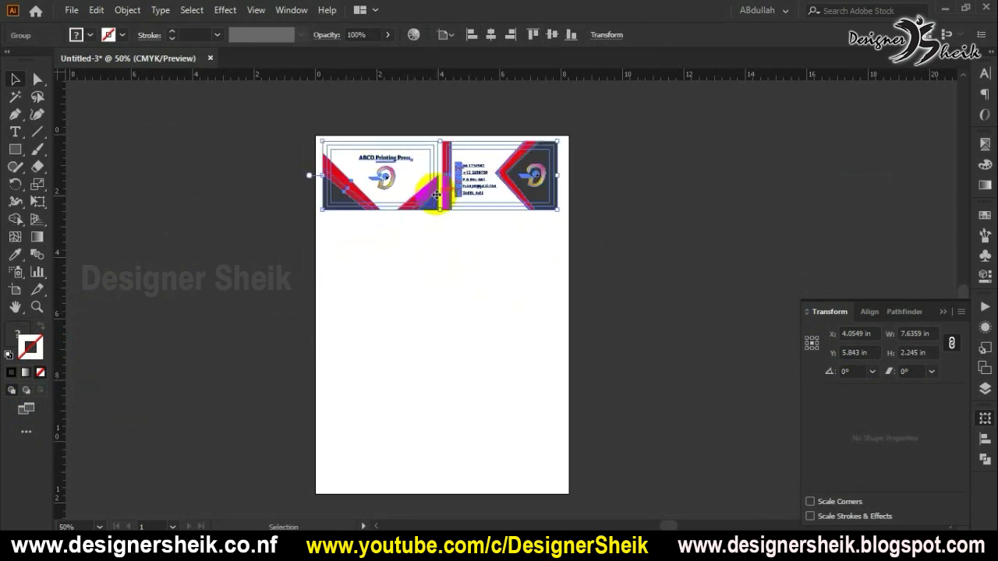
click(590, 208)
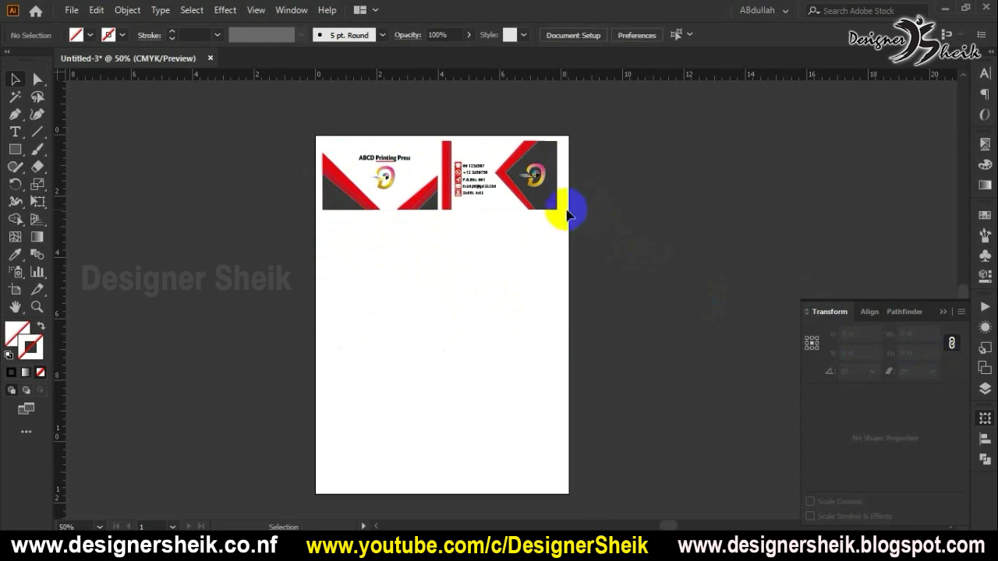
scroll(424, 215, up, 1)
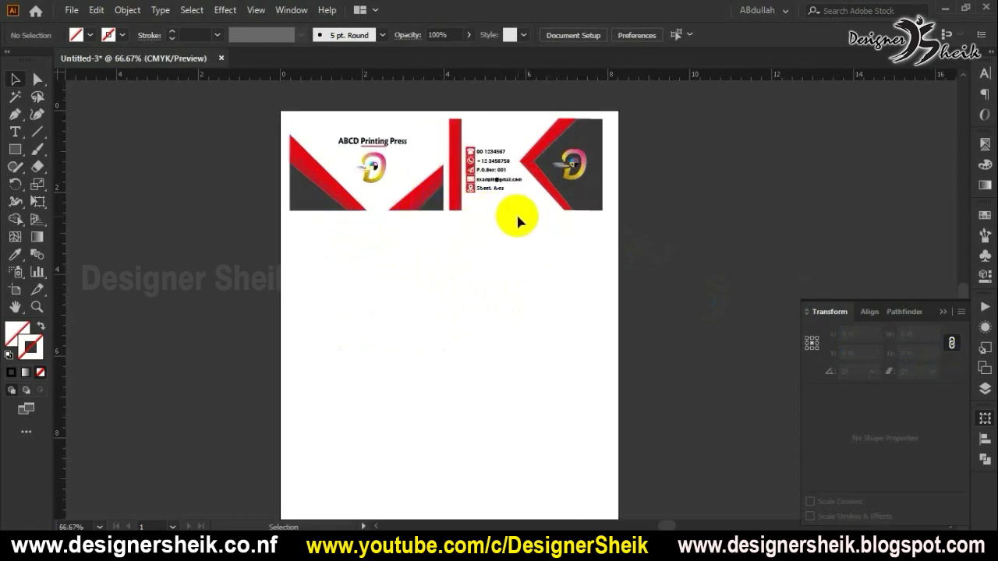
scroll(514, 219, down, 1)
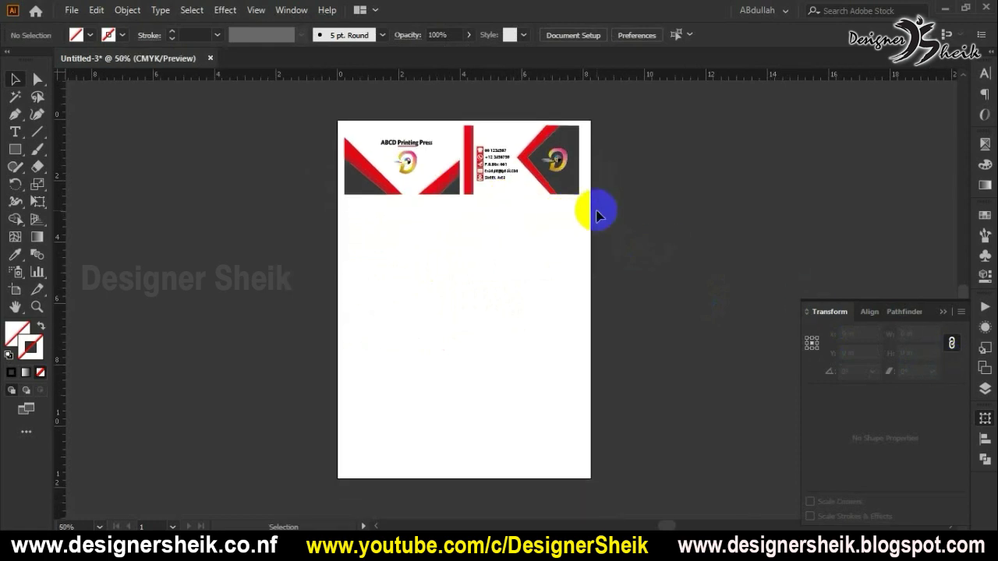
Step: Start a Transform effect on the grouped pair of cards with preview enabled and set it to 4 copies
click(550, 188)
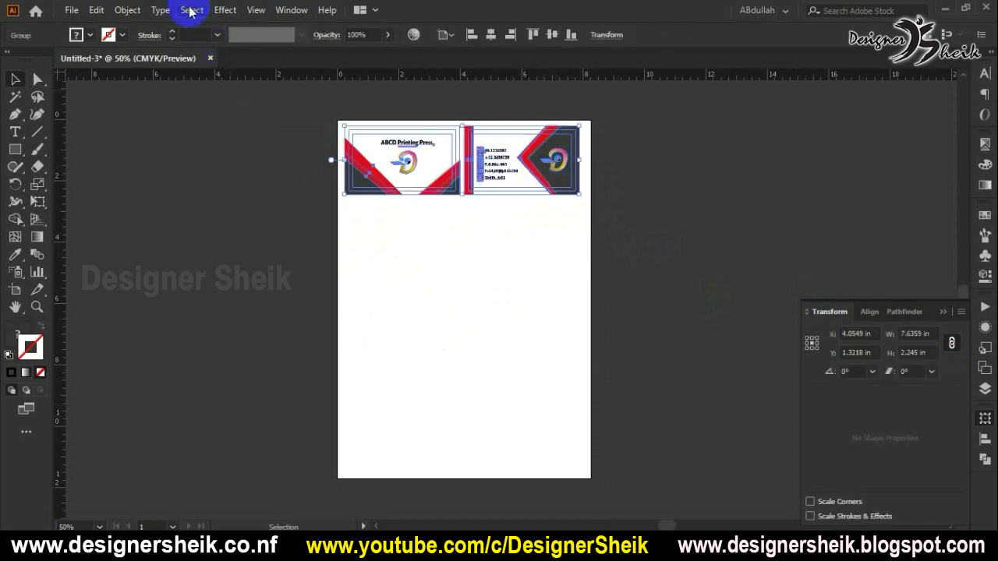
click(225, 9)
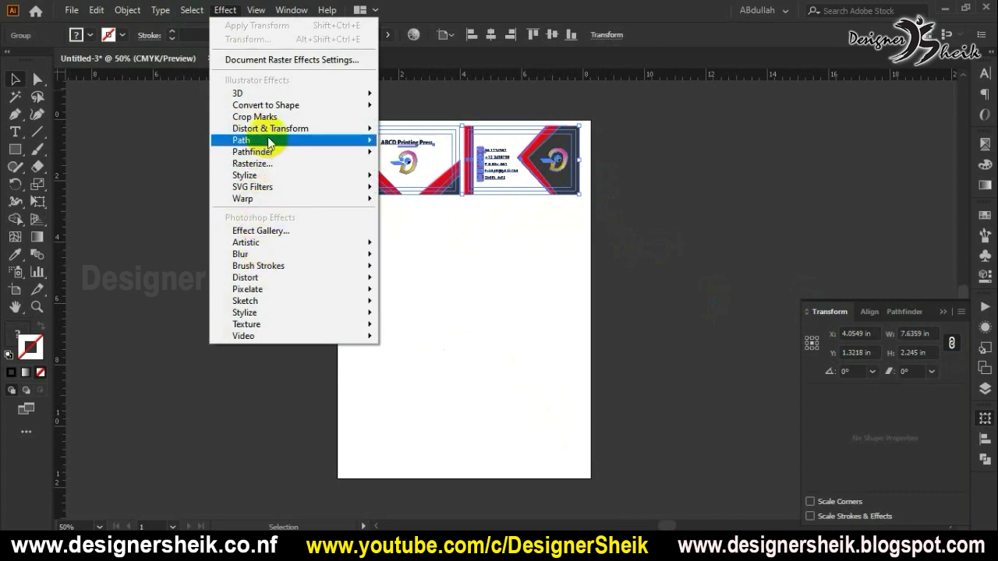
mouse_move(269, 131)
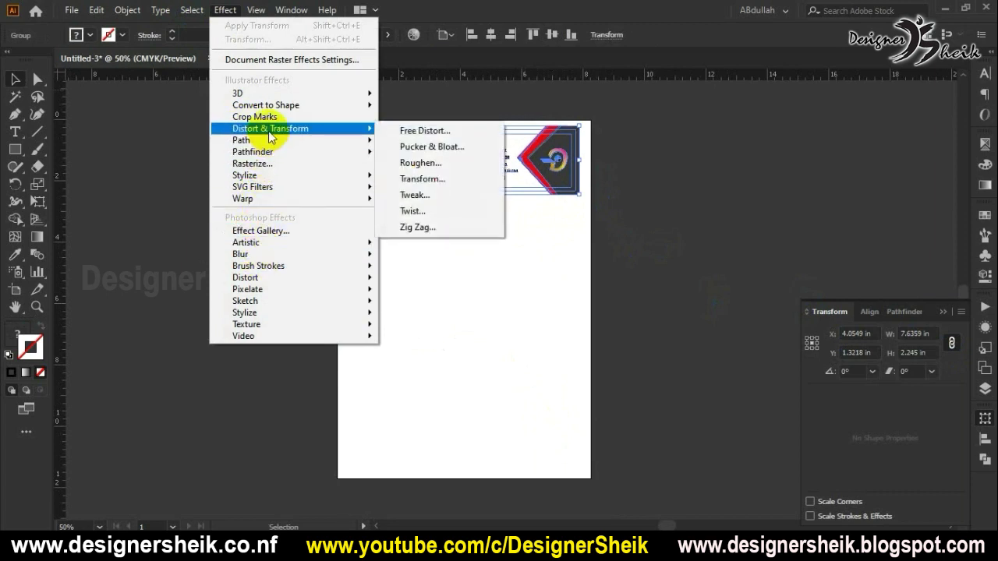
click(421, 178)
drag(667, 78, 743, 83)
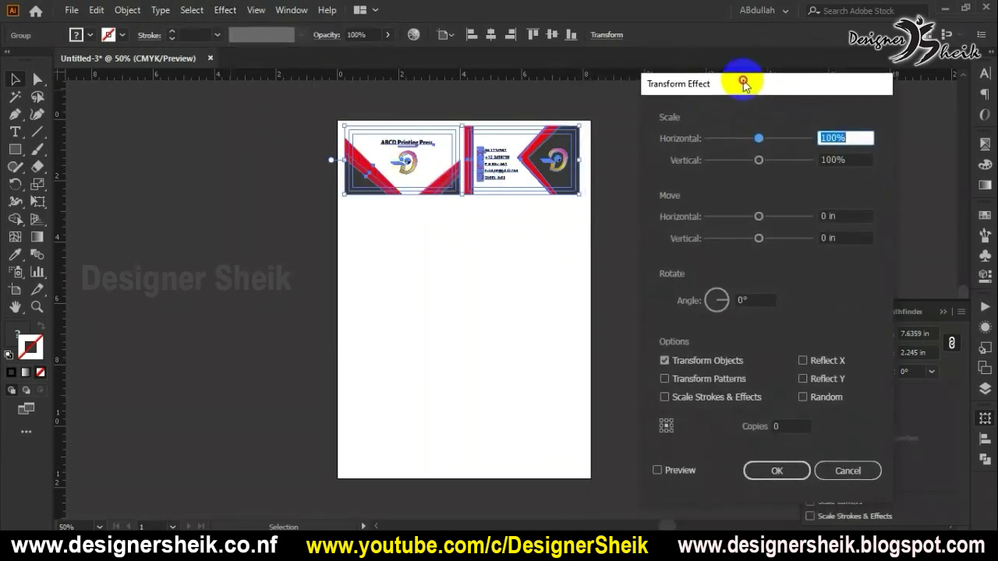
click(657, 470)
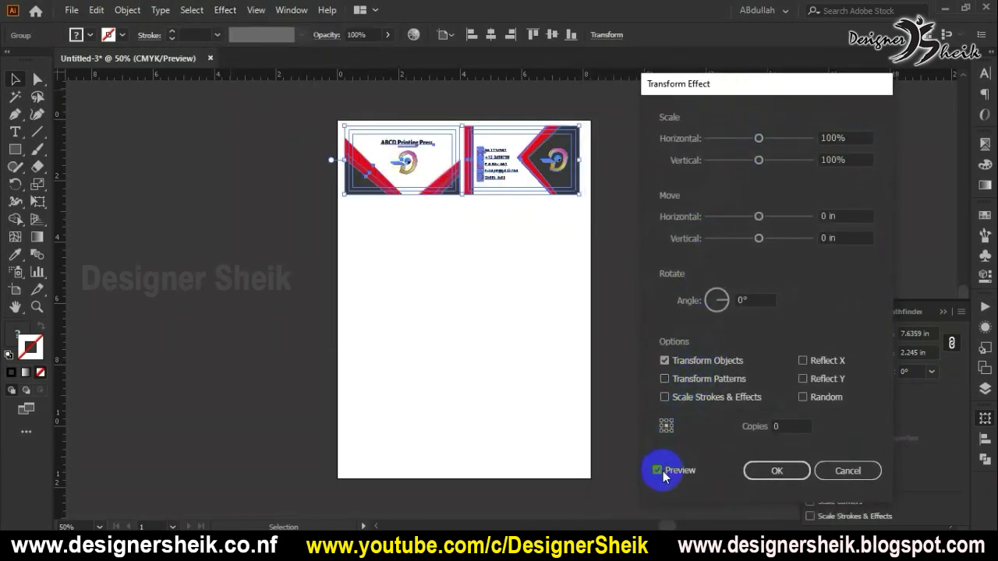
click(790, 426)
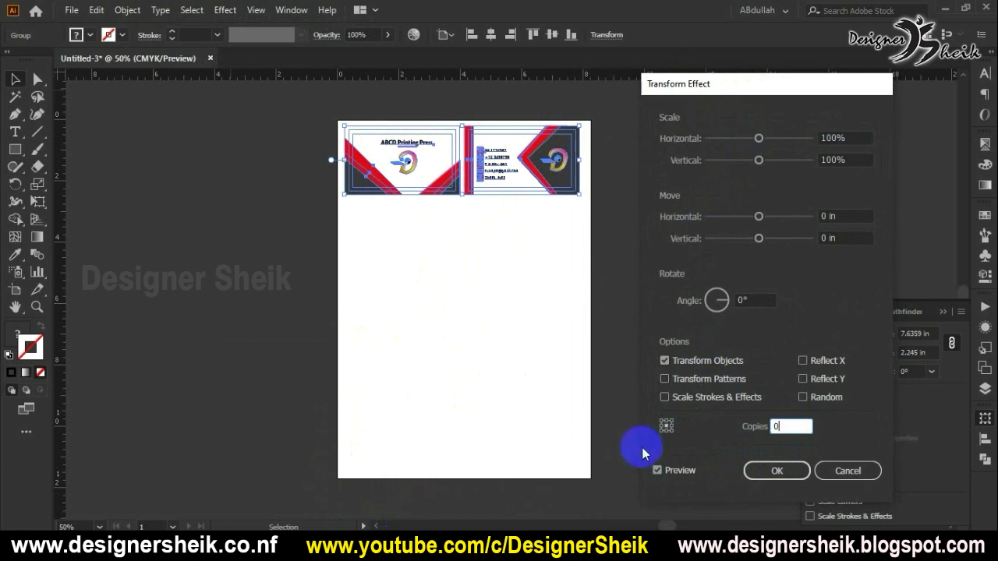
double_click(776, 427)
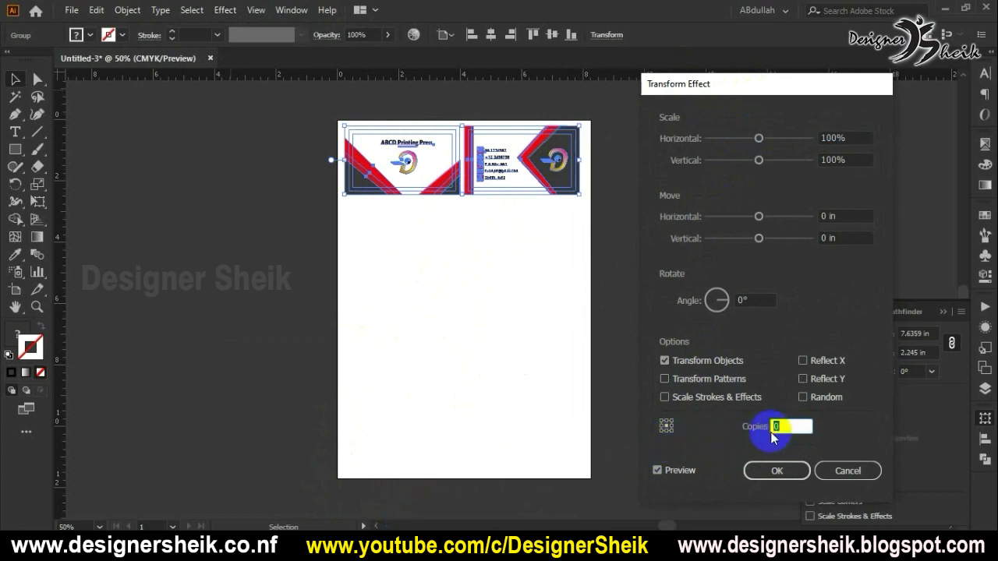
text(4)
Step: Increase the effect's vertical move so the copies stack down the artboard, trying a distance of 2.25 in
double_click(825, 238)
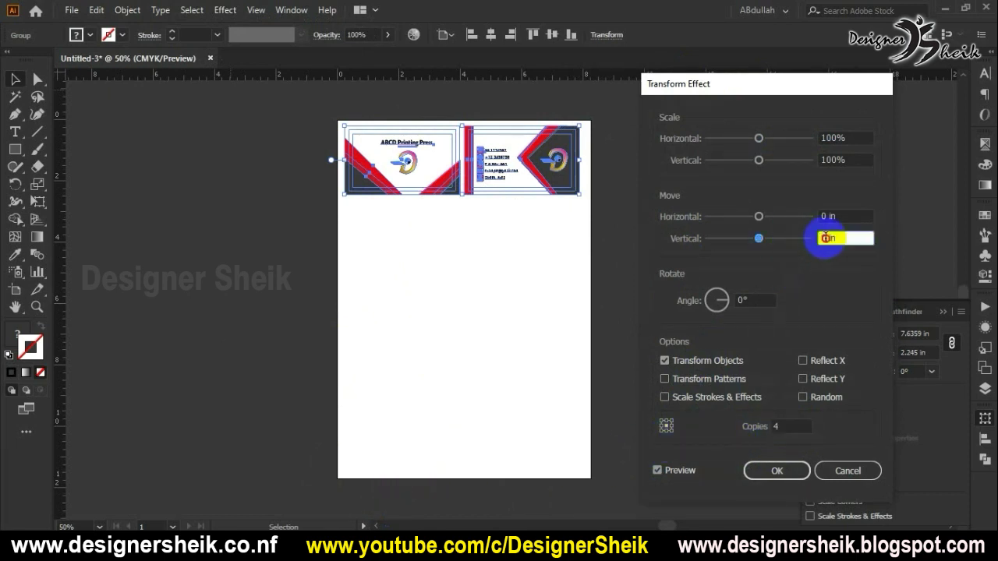
click(825, 238)
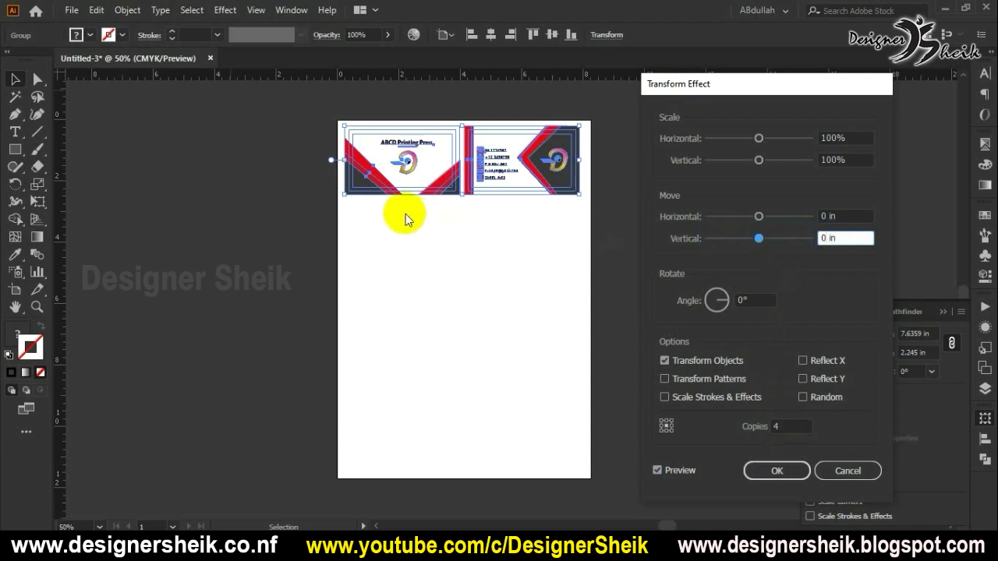
drag(760, 239, 828, 238)
scroll(828, 238, up, 2)
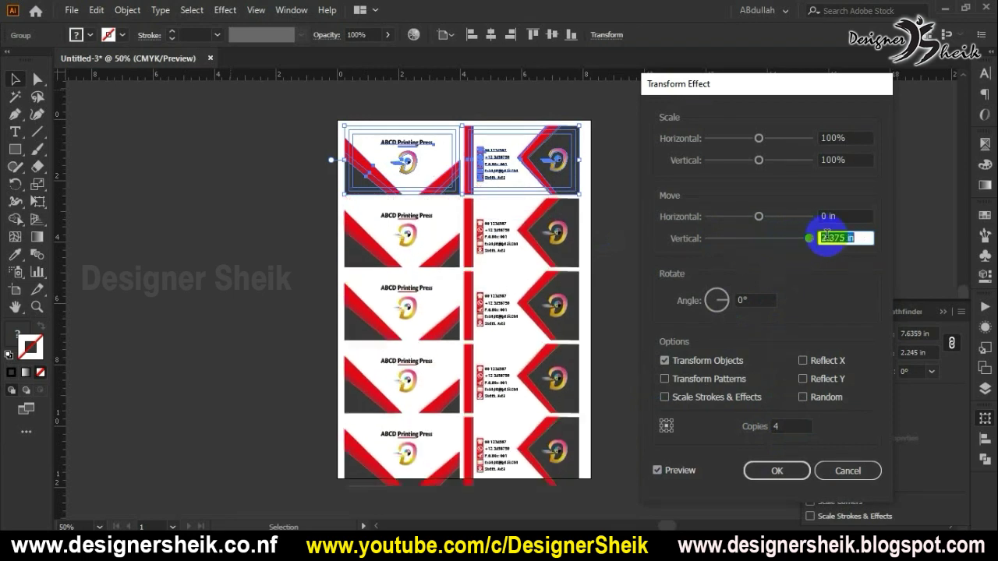
scroll(828, 238, down, 1)
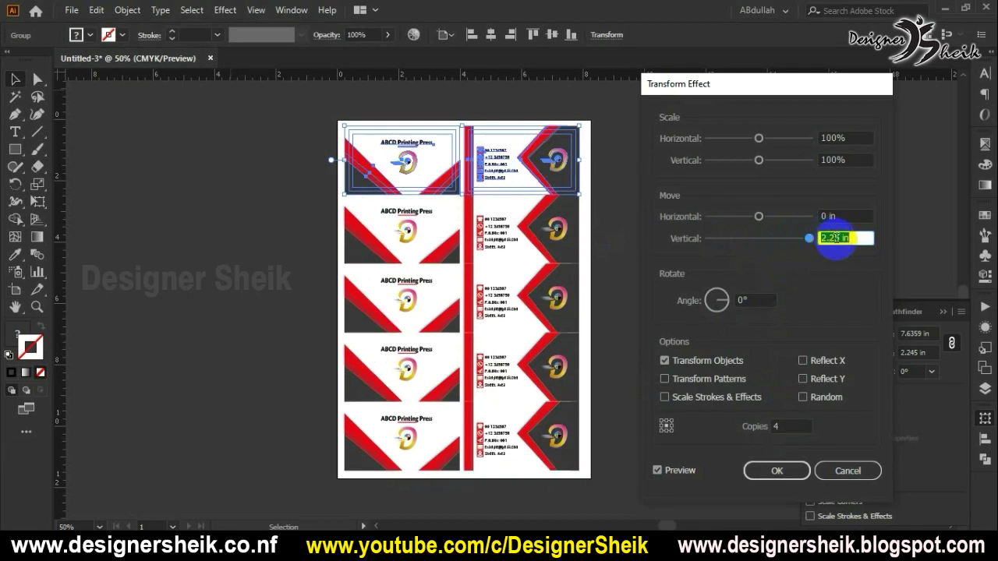
Step: Try tighter vertical move distances of 2.15 in and 2.20 in for the card copies
click(834, 237)
key(BackSpace)
text(15)
click(860, 215)
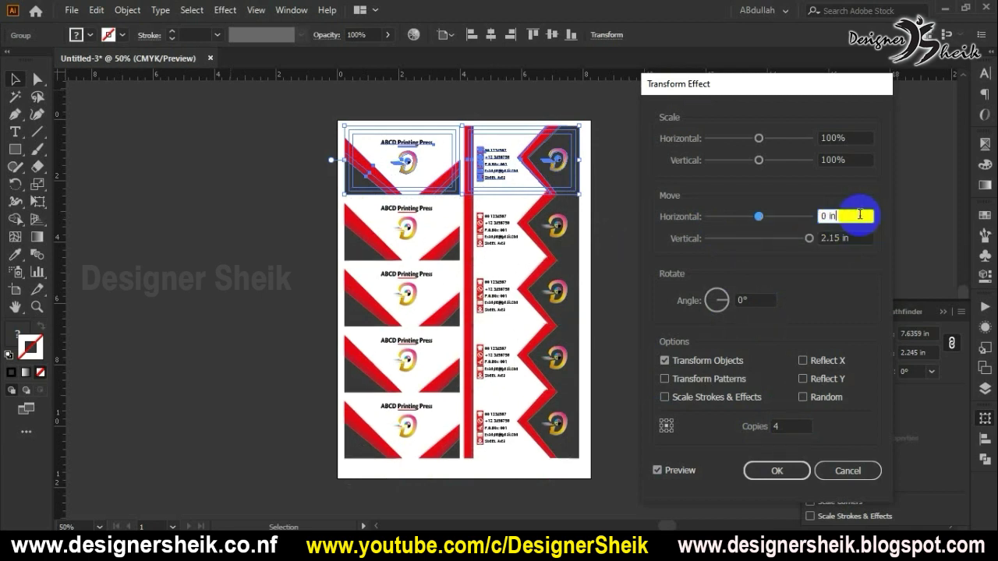
click(832, 237)
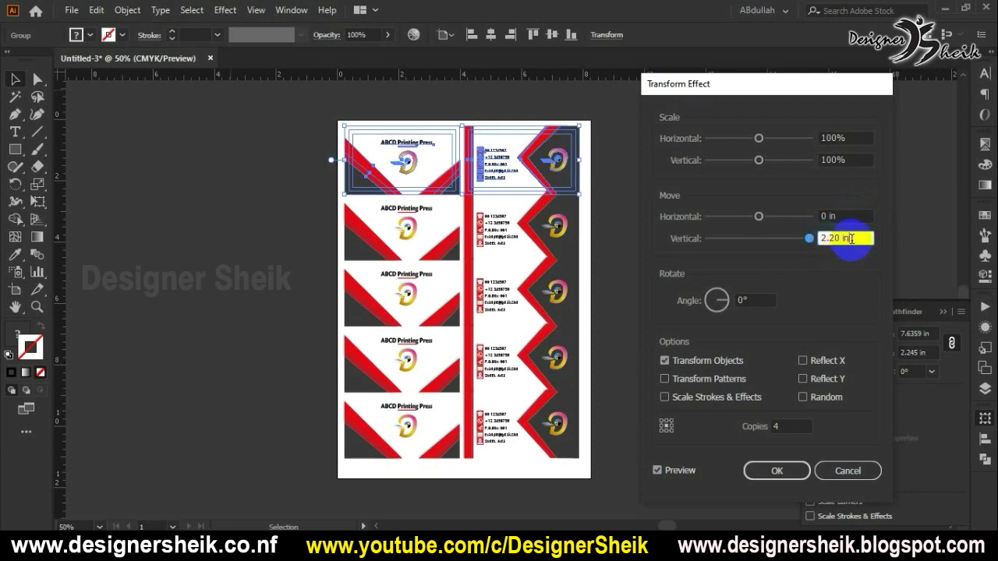
click(825, 217)
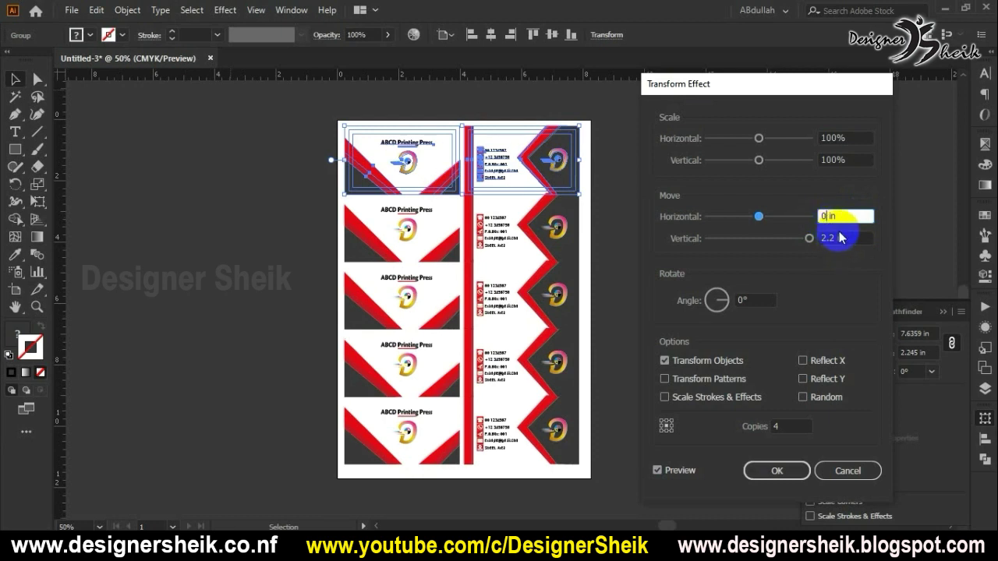
Step: Try vertical move distances of 2.22 in and 2.24 in for the card copies
click(830, 237)
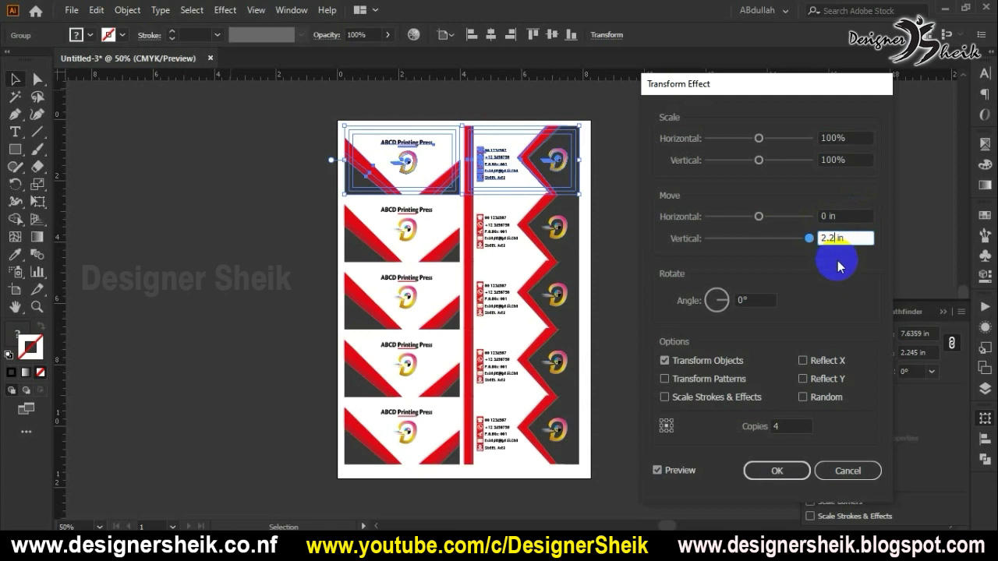
text(2)
click(828, 216)
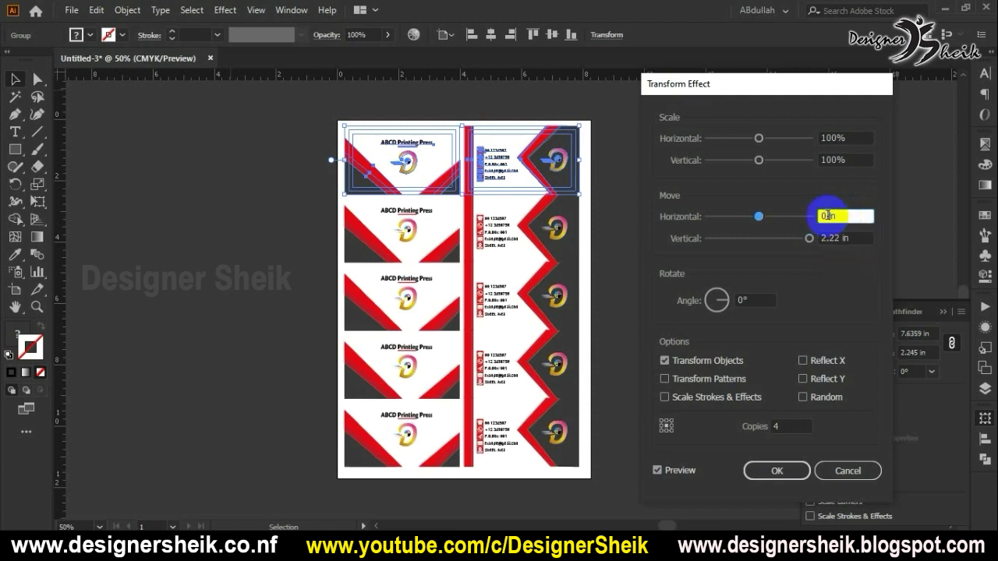
click(835, 239)
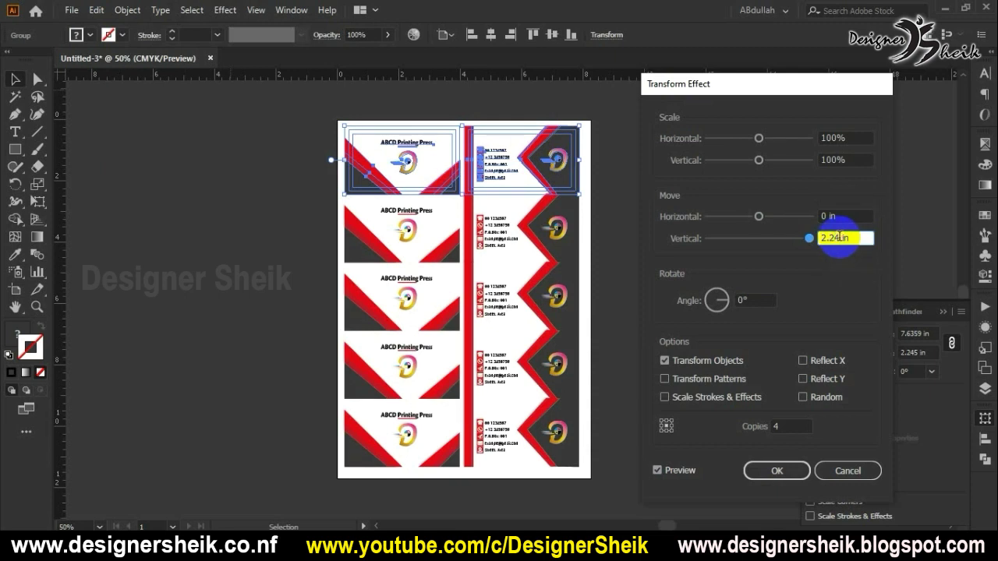
click(826, 217)
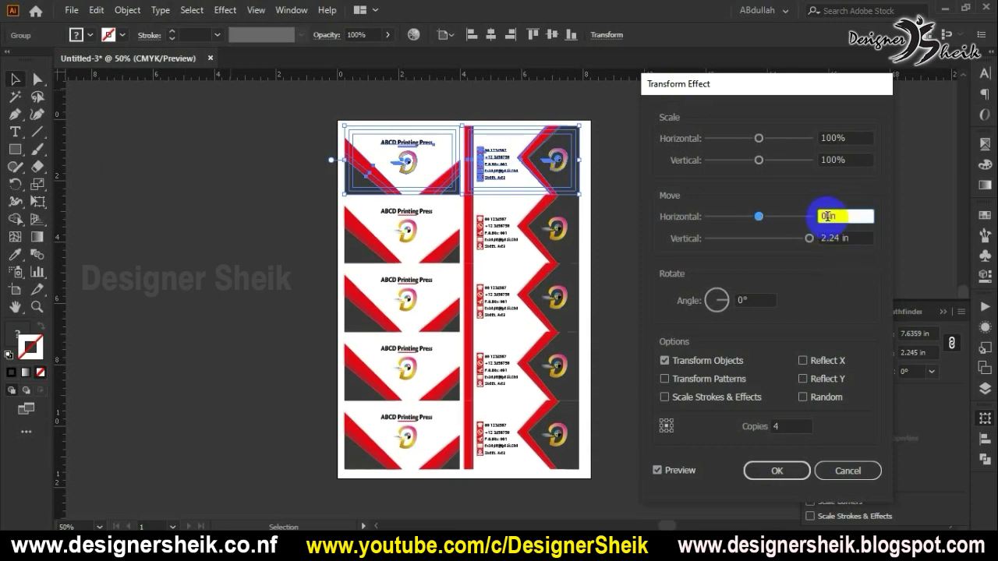
Step: Set the vertical move distance to 2.25 in, keeping 0 in horizontally, and apply the Transform effect
click(835, 238)
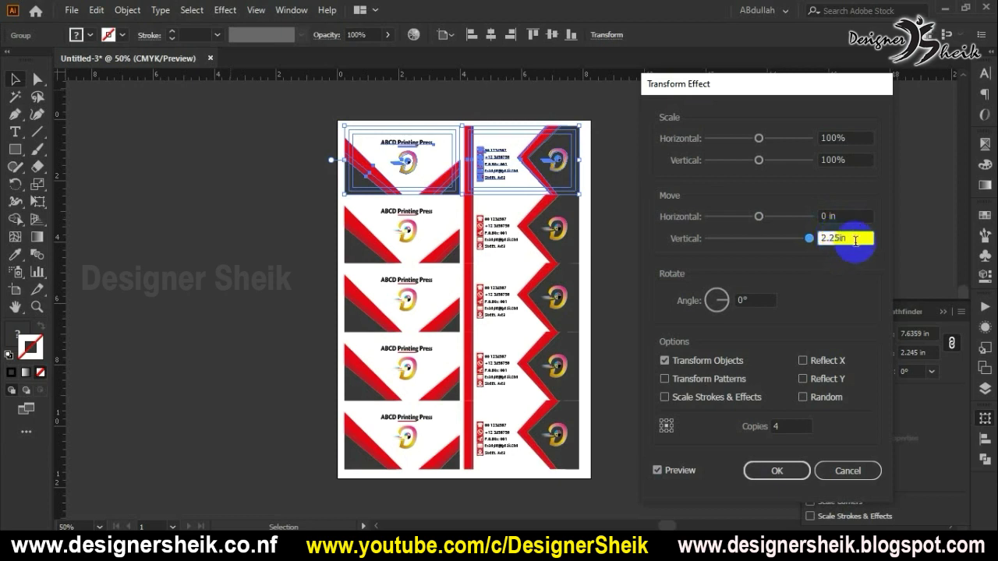
click(846, 216)
click(846, 216)
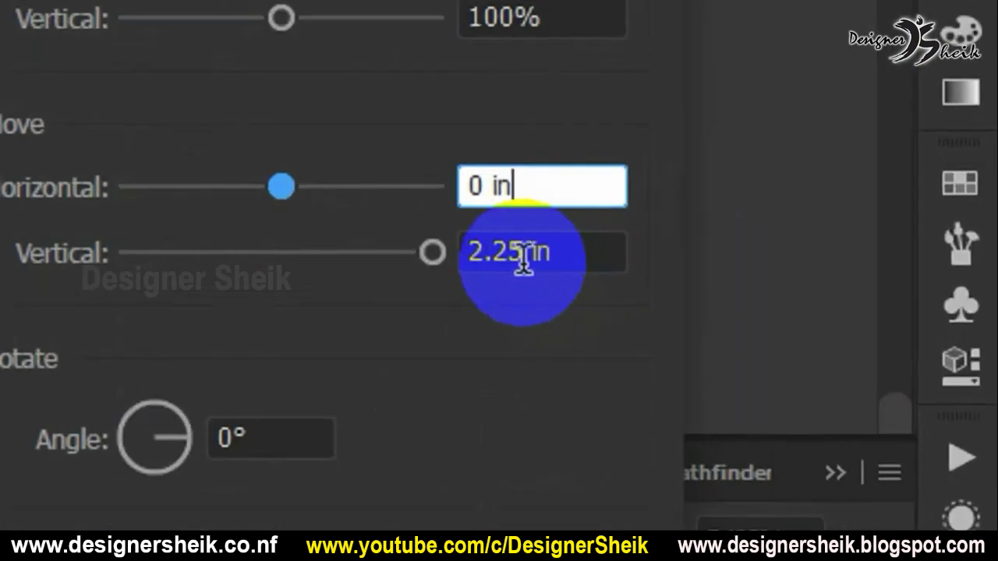
double_click(521, 253)
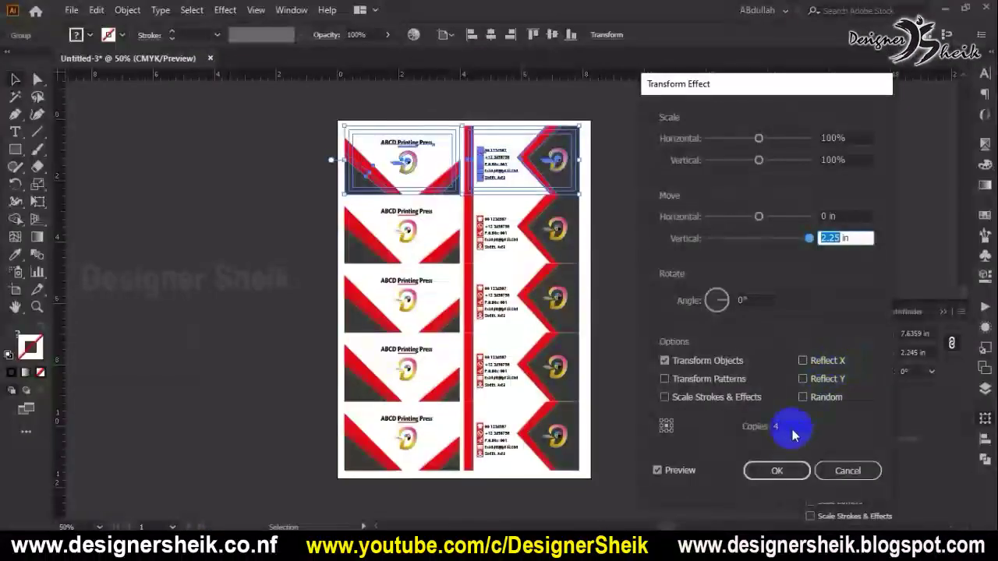
click(776, 472)
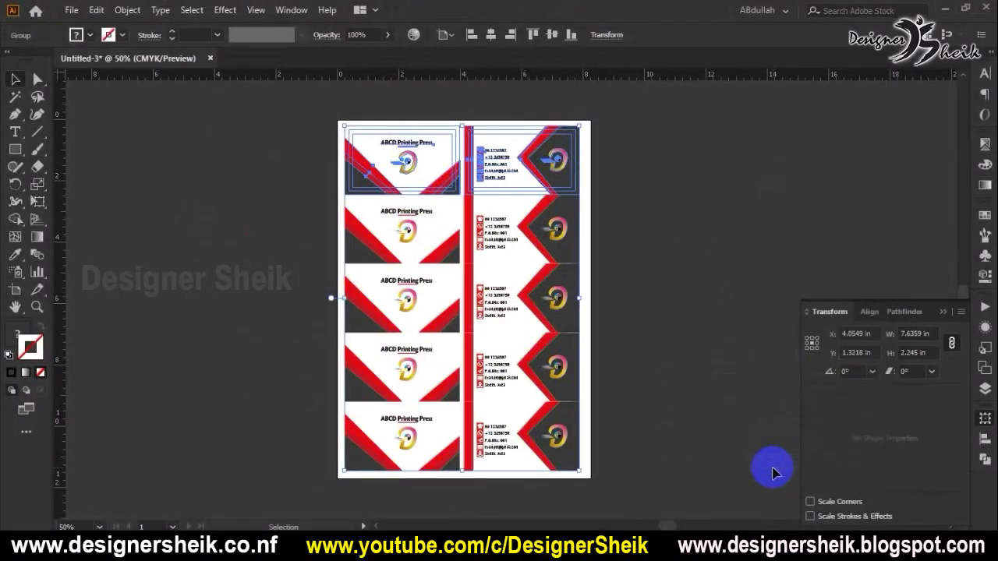
Step: Inspect the five rows of repeated cards up close, checking their alignment and spacing on the artboard
click(666, 325)
click(517, 201)
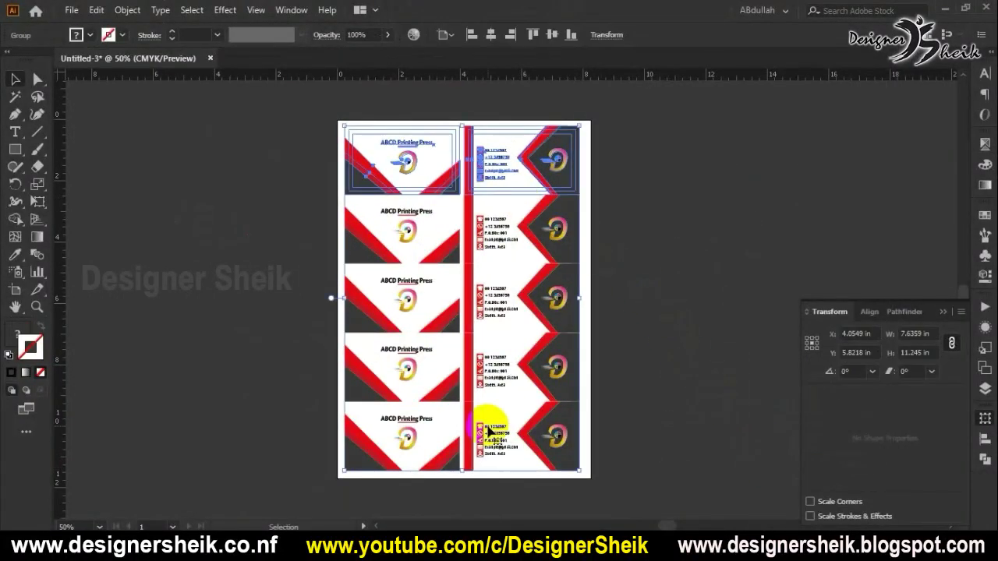
scroll(459, 456, up, 1)
scroll(457, 457, up, 3)
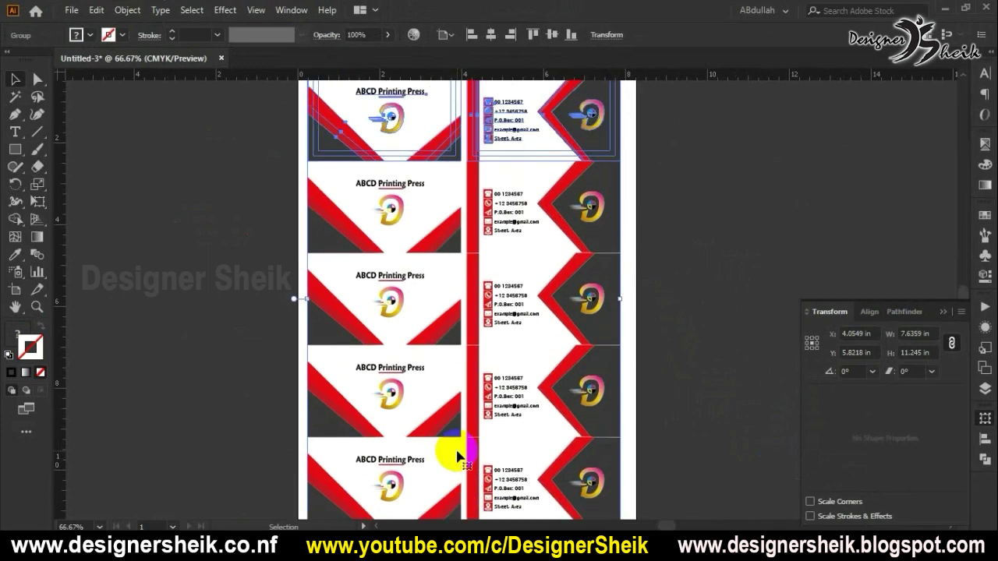
scroll(437, 138, up, 2)
scroll(215, 194, down, 3)
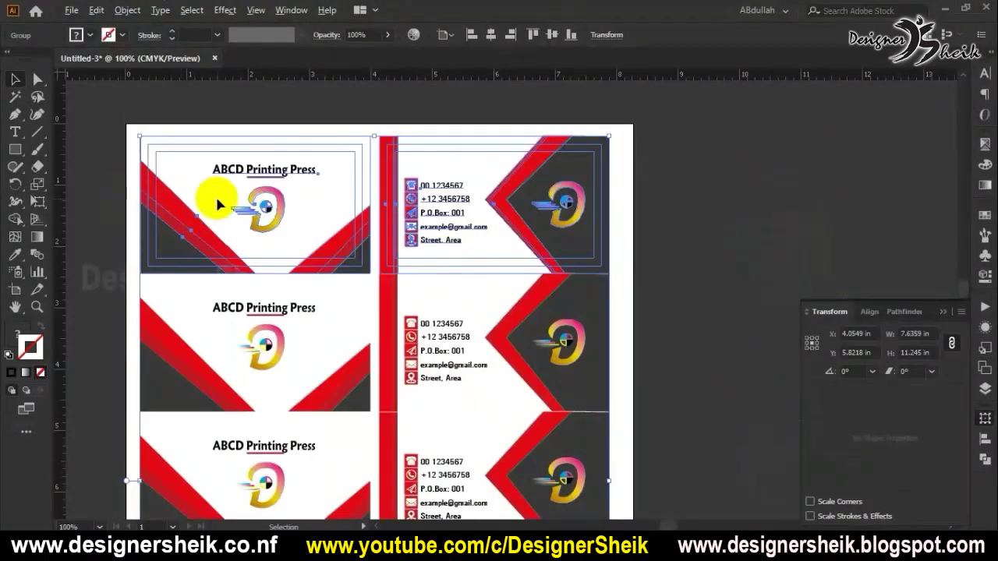
scroll(459, 227, down, 1)
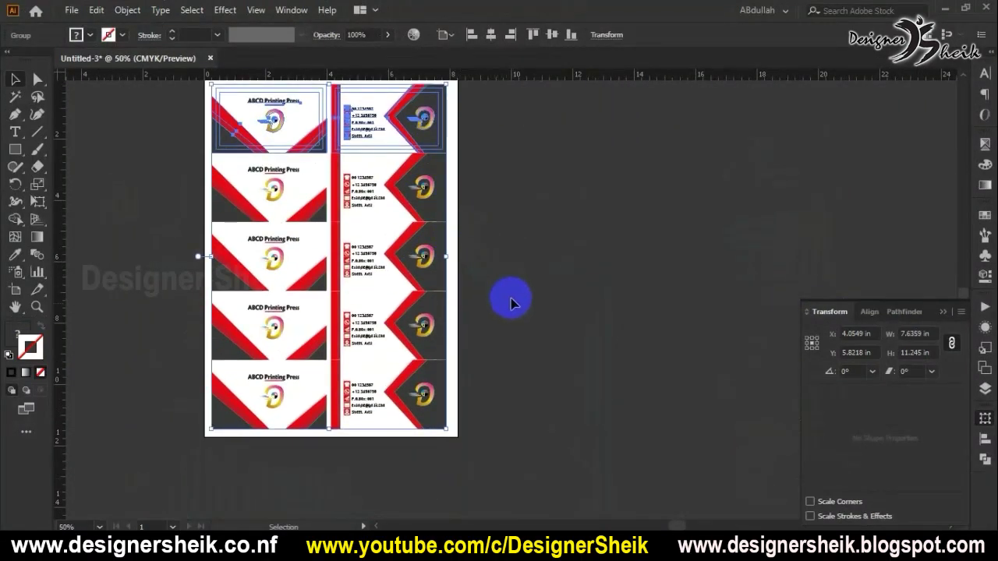
scroll(519, 317, up, 1)
click(518, 270)
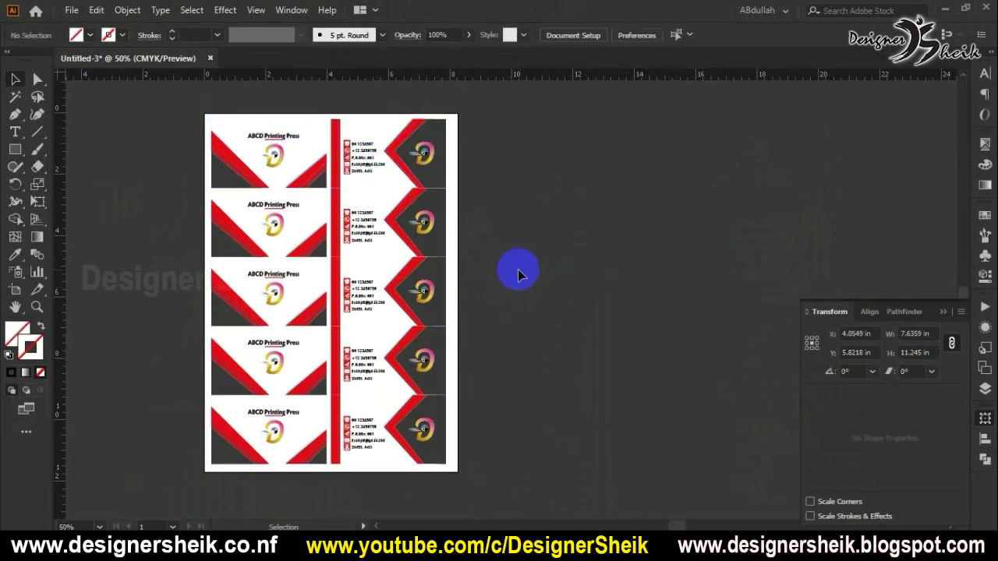
Step: Center the repeated card group horizontally on the artboard and deselect it
drag(488, 172, 628, 160)
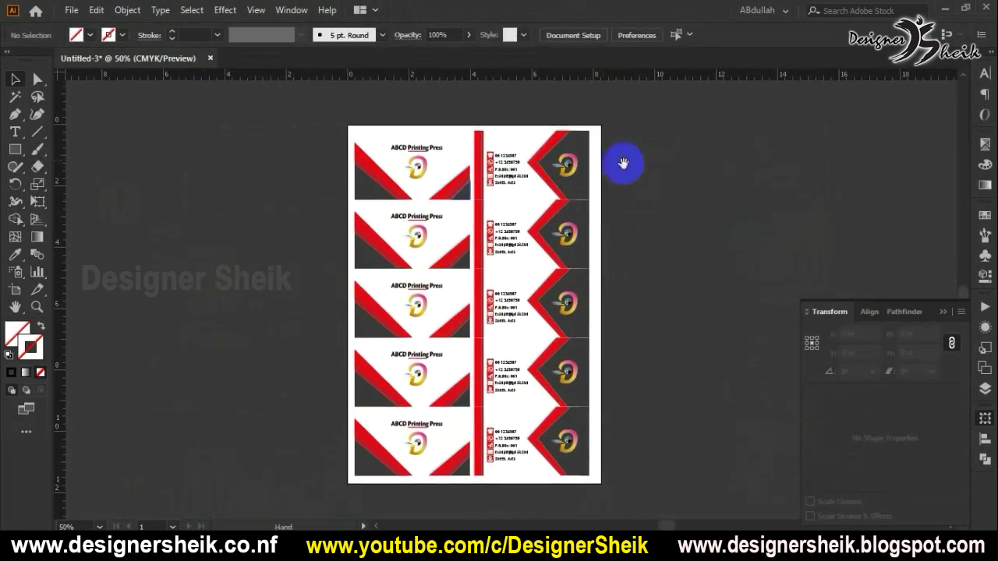
click(538, 156)
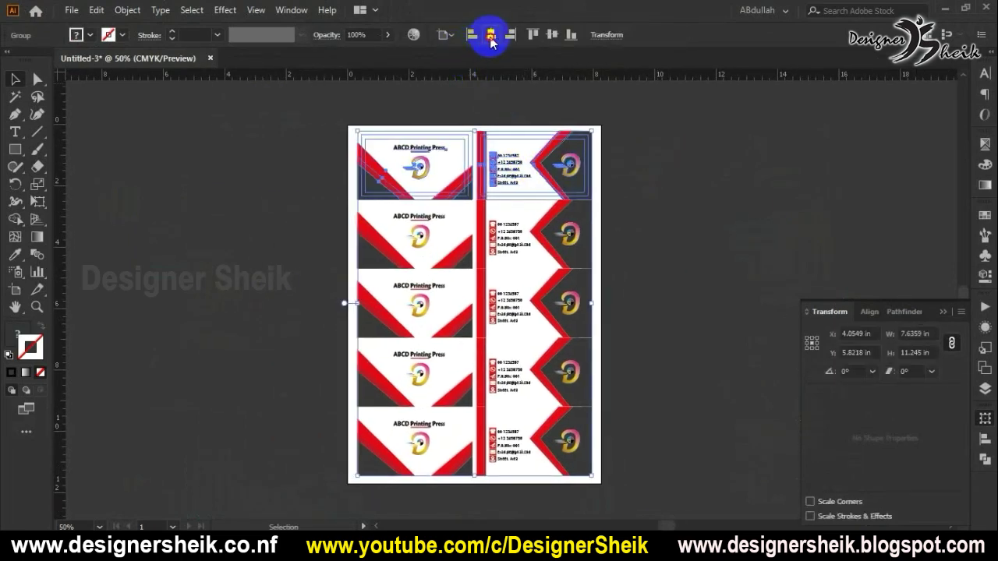
click(490, 35)
click(638, 215)
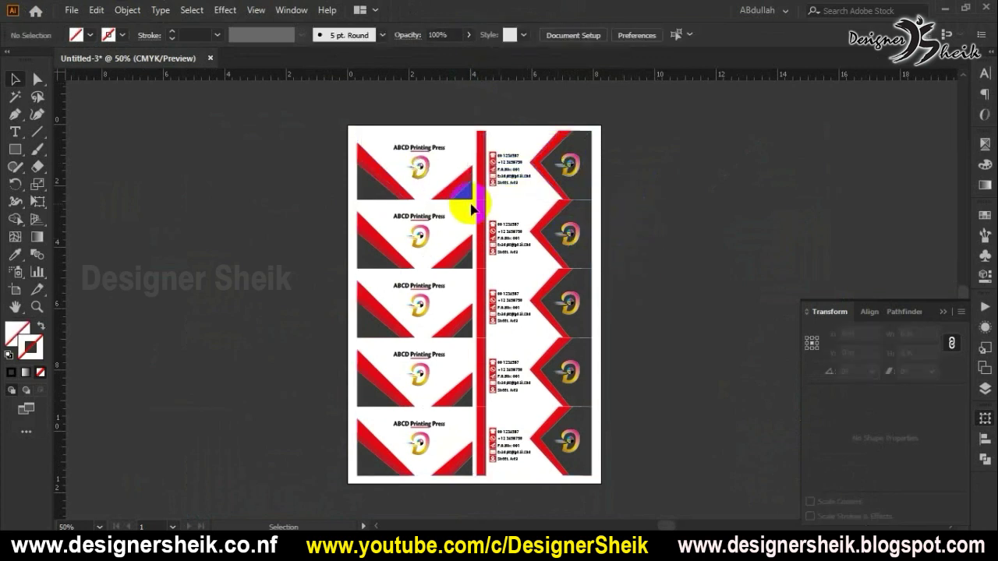
Step: Duplicate the A4 artboard together with its card artwork, placing the copy immediately to the right of the original
scroll(354, 292, down, 1)
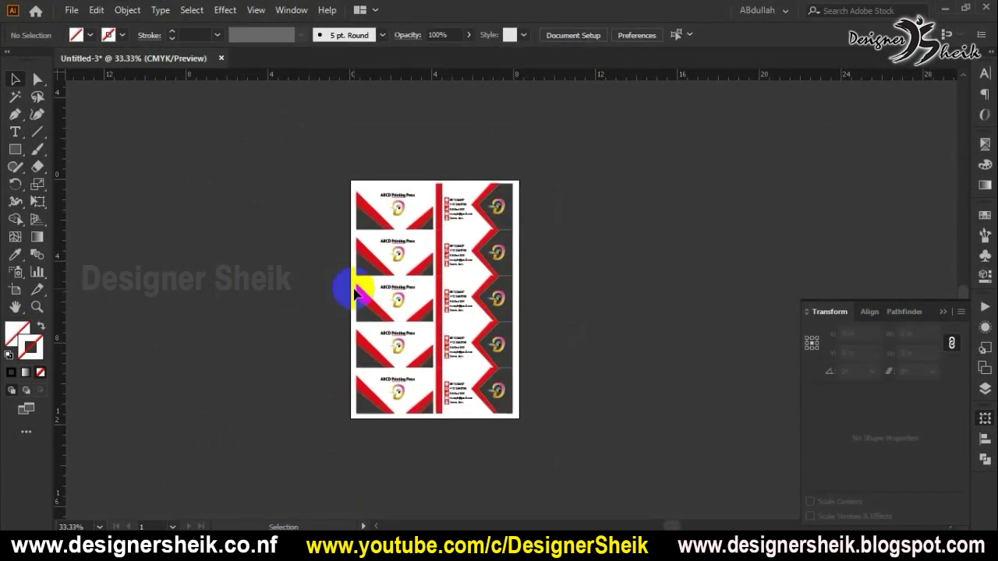
key(shift+o)
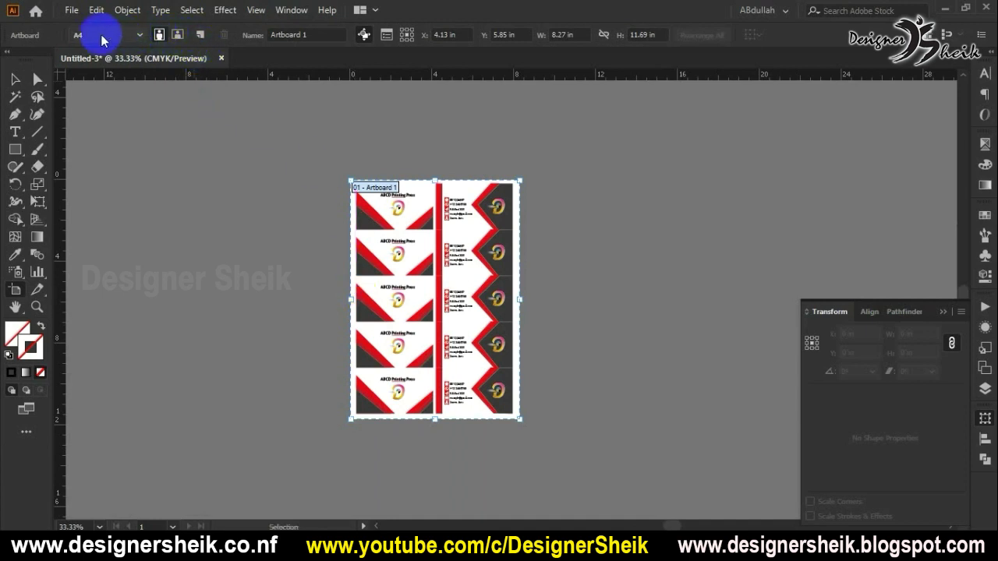
drag(418, 215, 598, 214)
scroll(694, 238, up, 1)
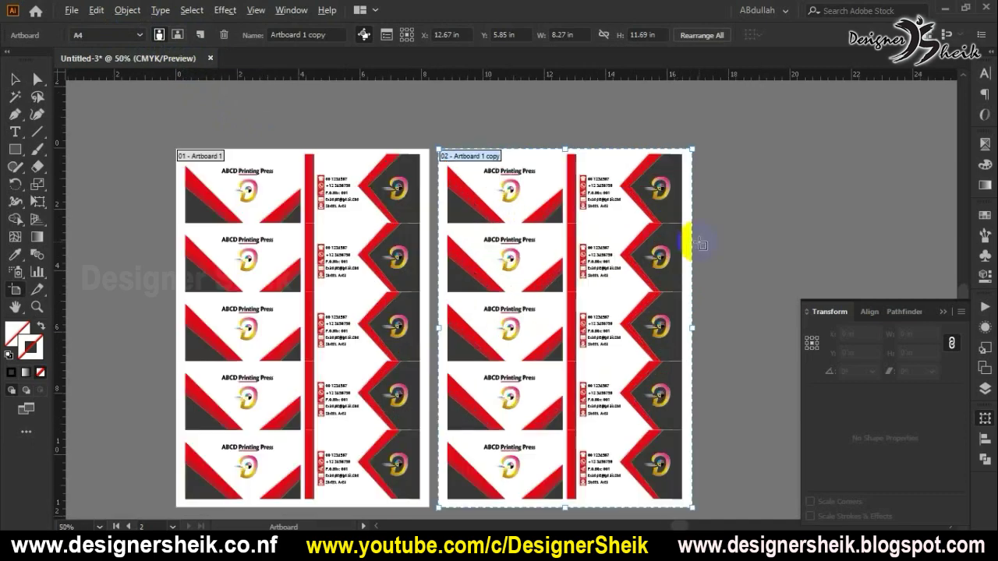
click(15, 79)
scroll(454, 214, down, 1)
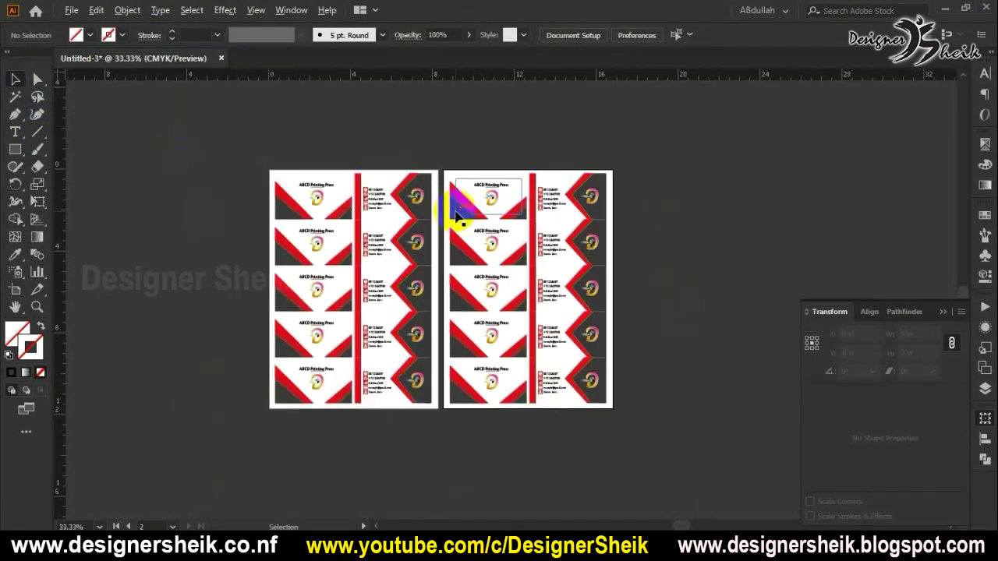
scroll(594, 335, up, 1)
scroll(590, 334, up, 2)
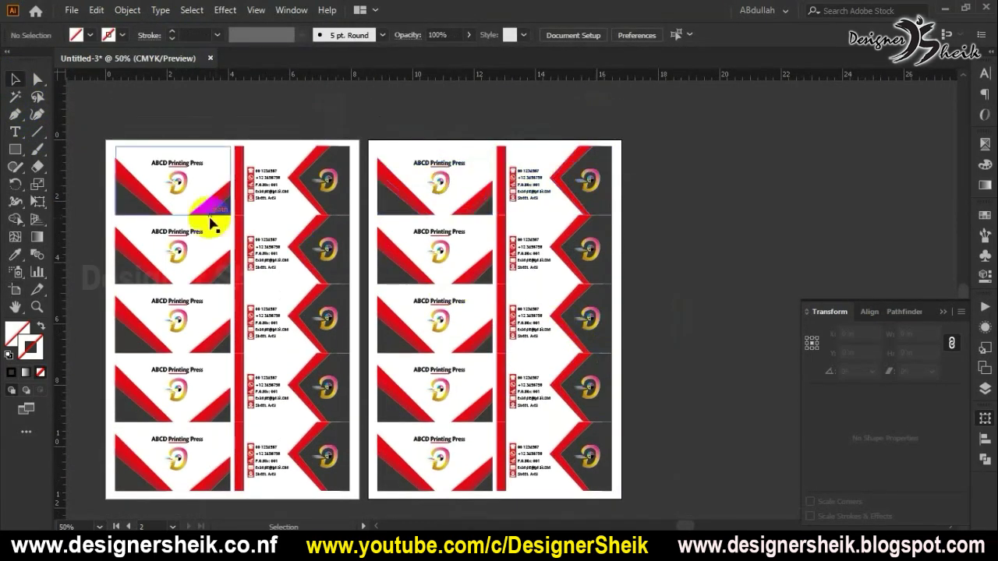
click(277, 187)
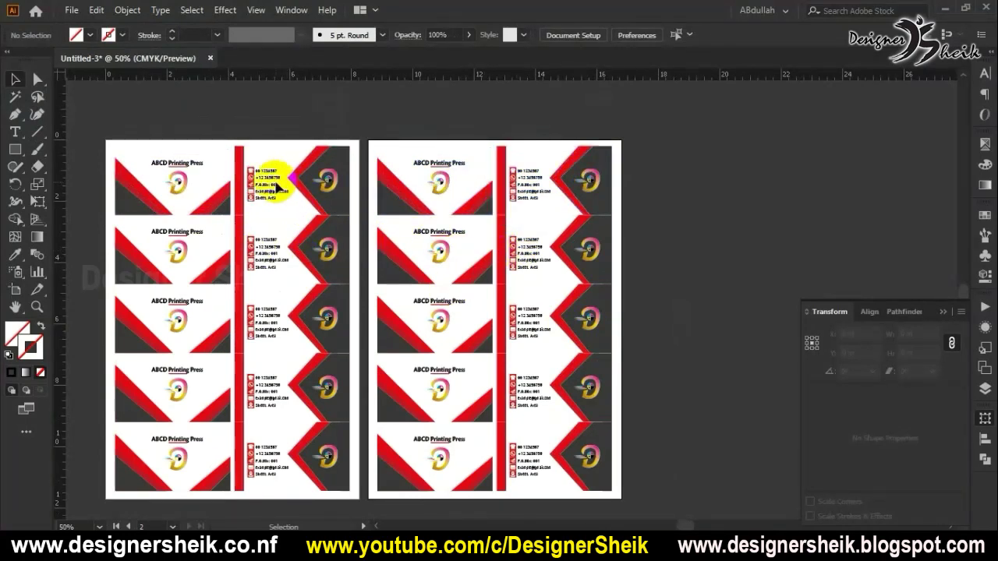
key(shift+o)
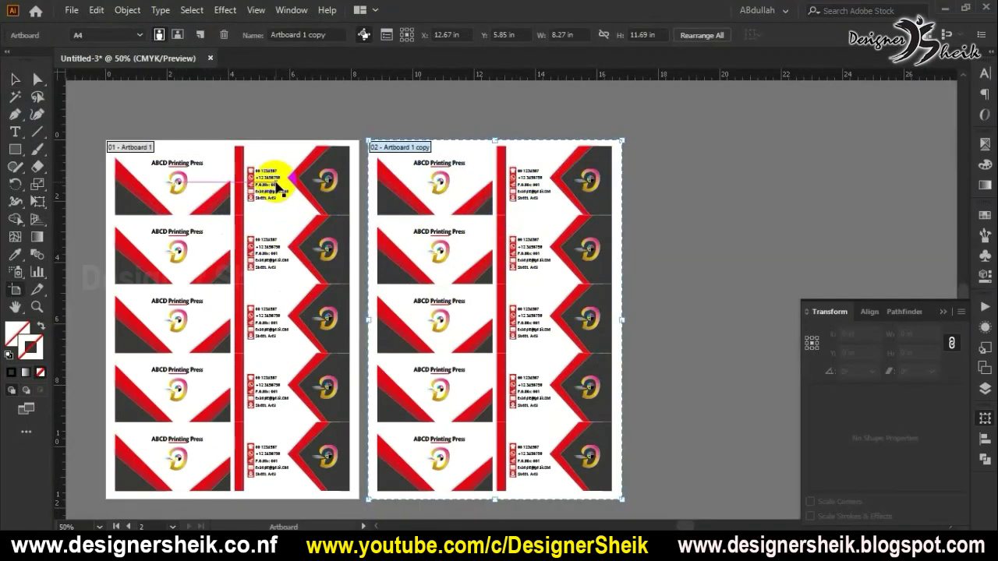
click(276, 187)
click(530, 217)
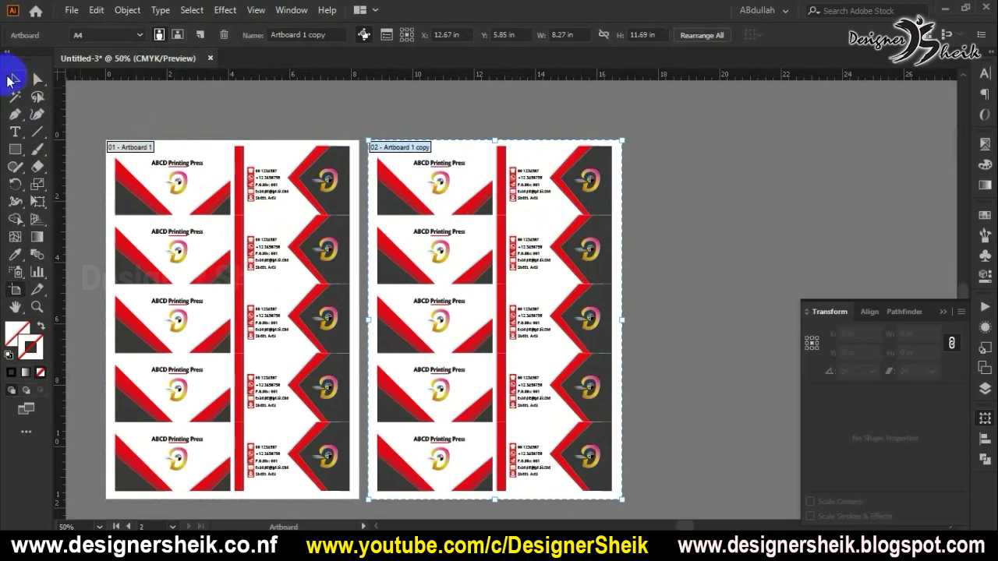
click(14, 79)
Step: Collapse the Transform panel and open the print settings with KONICA MINOLTA bizhub C552 PCL as the printer
drag(679, 285, 748, 265)
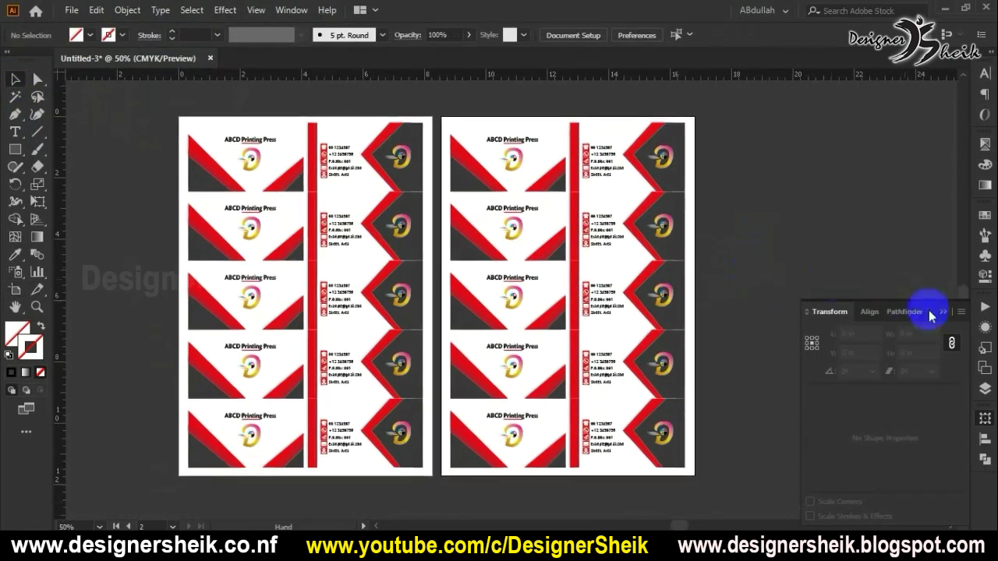
click(944, 311)
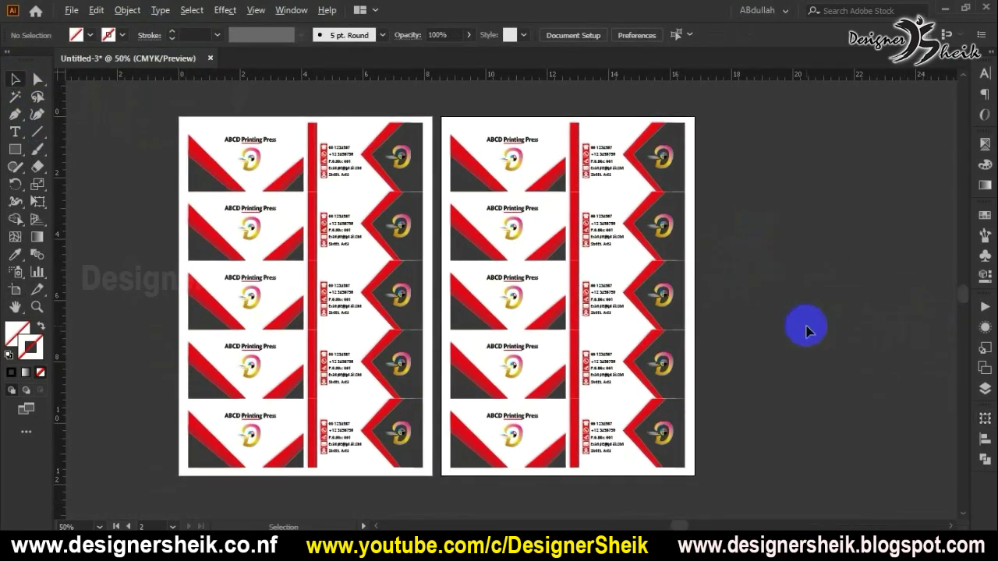
click(71, 10)
click(99, 394)
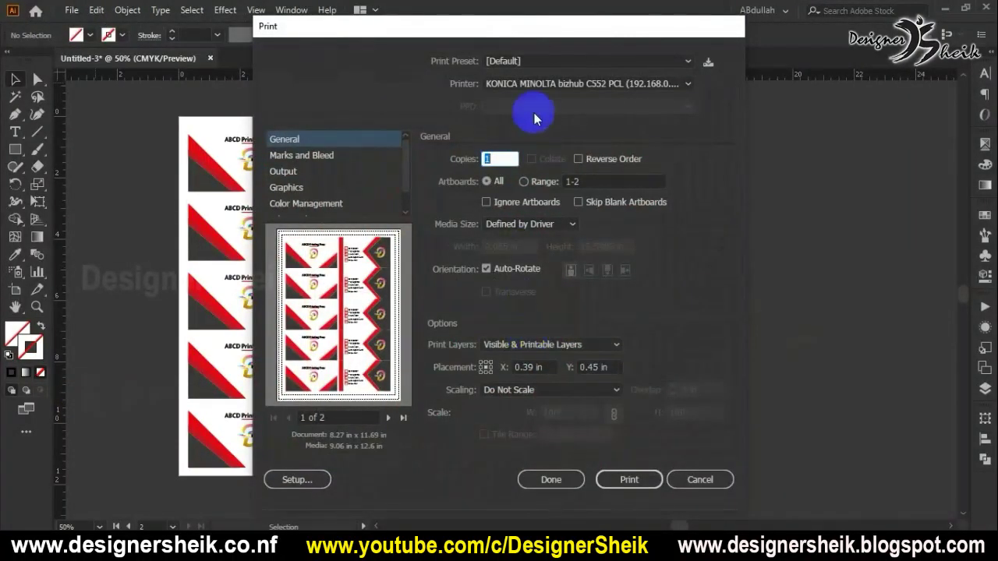
click(521, 84)
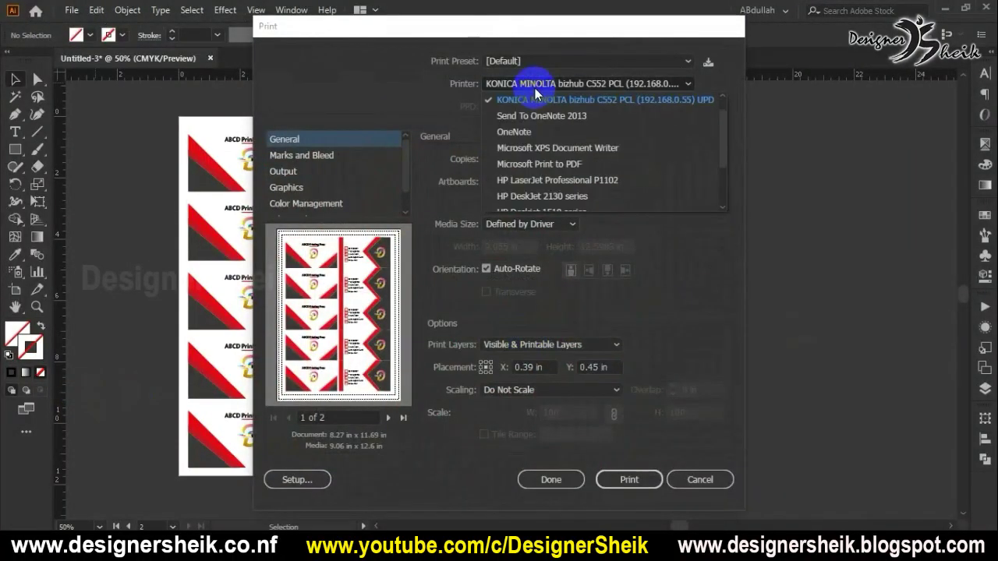
click(609, 105)
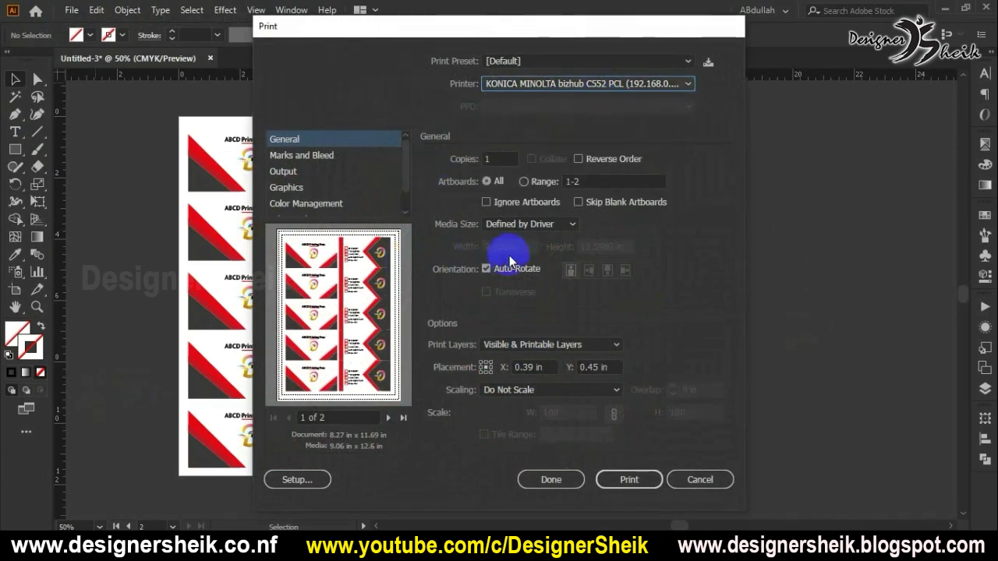
Step: Set the print job to A4 media, all artboards and 2 copies
click(543, 225)
click(517, 329)
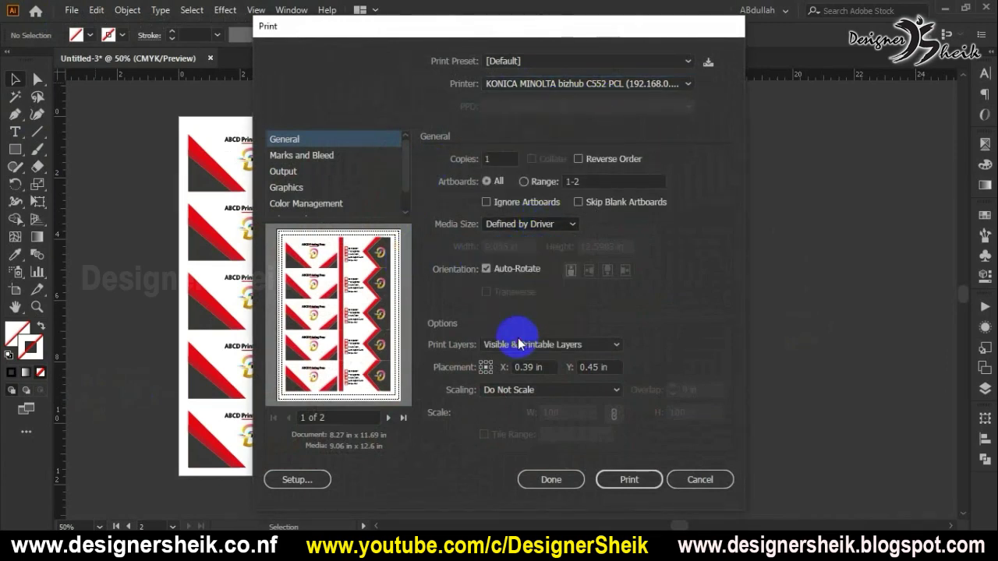
click(489, 183)
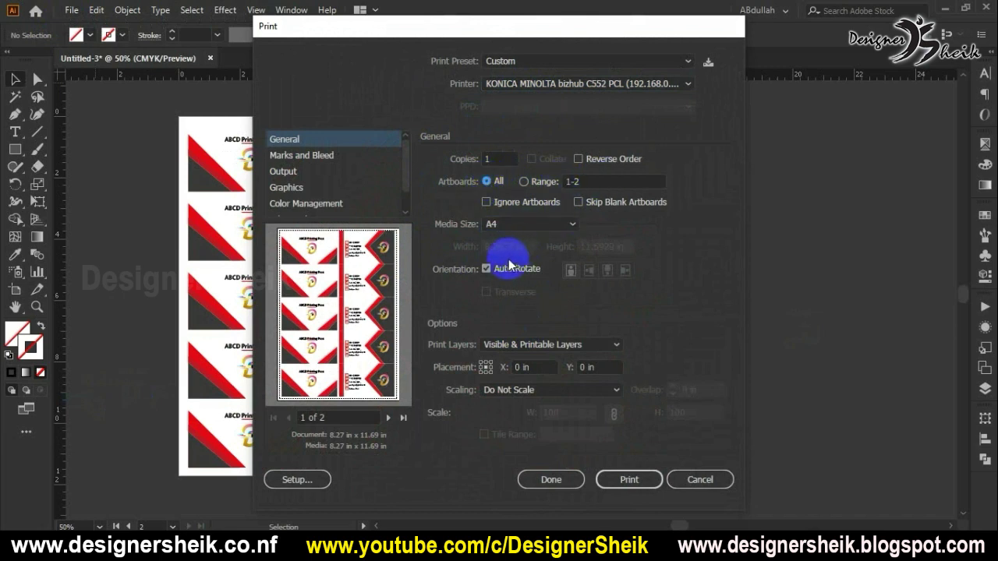
double_click(508, 161)
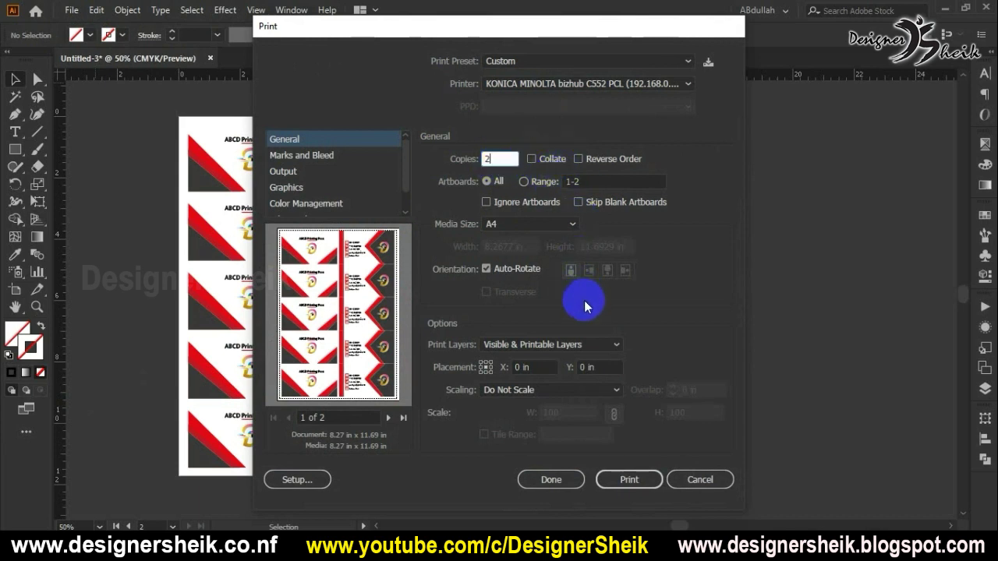
Step: Check the card sheets on both pages in the print preview
mouse_move(379, 248)
mouse_down()
mouse_move(356, 334)
mouse_move(375, 414)
mouse_up()
click(387, 418)
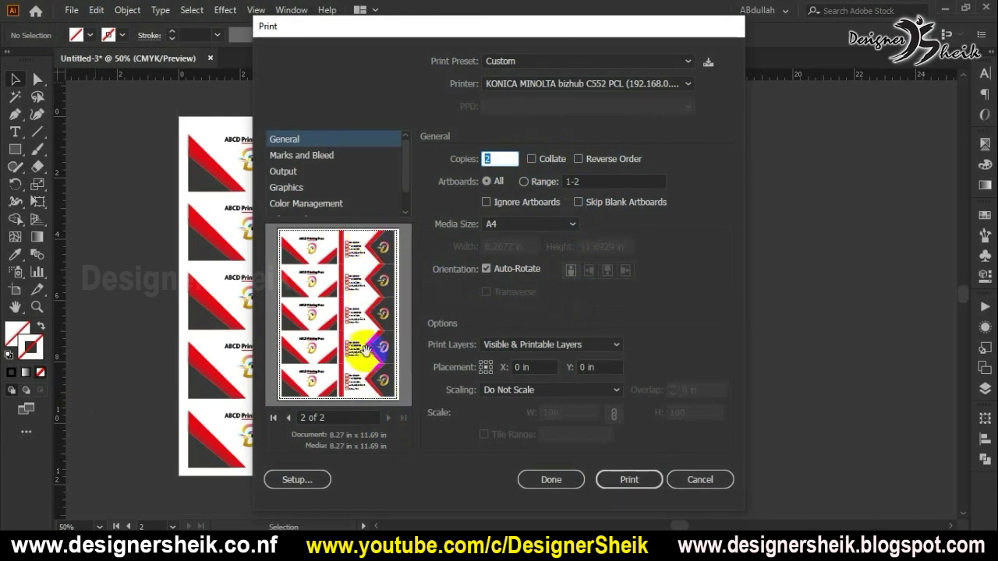
click(287, 418)
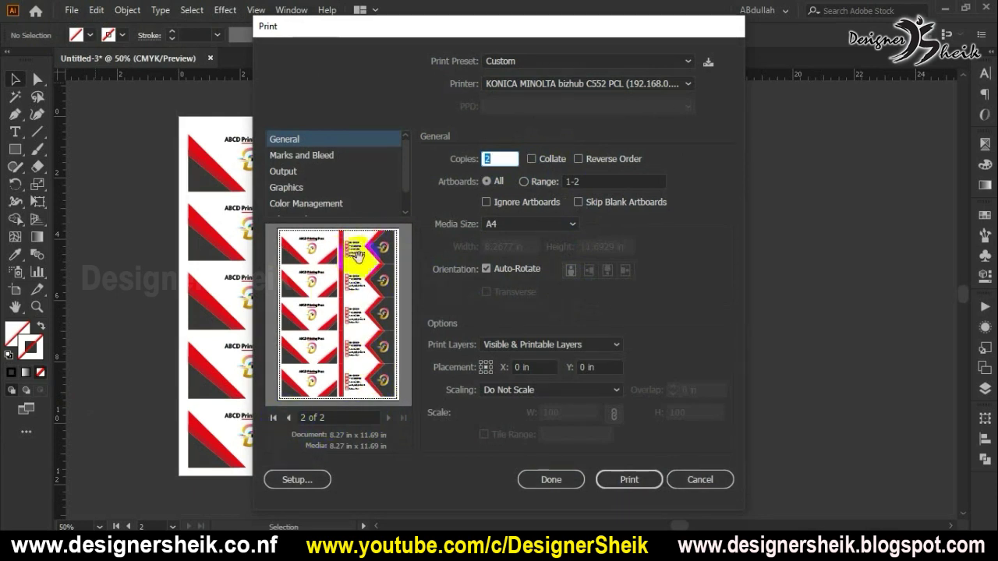
click(492, 159)
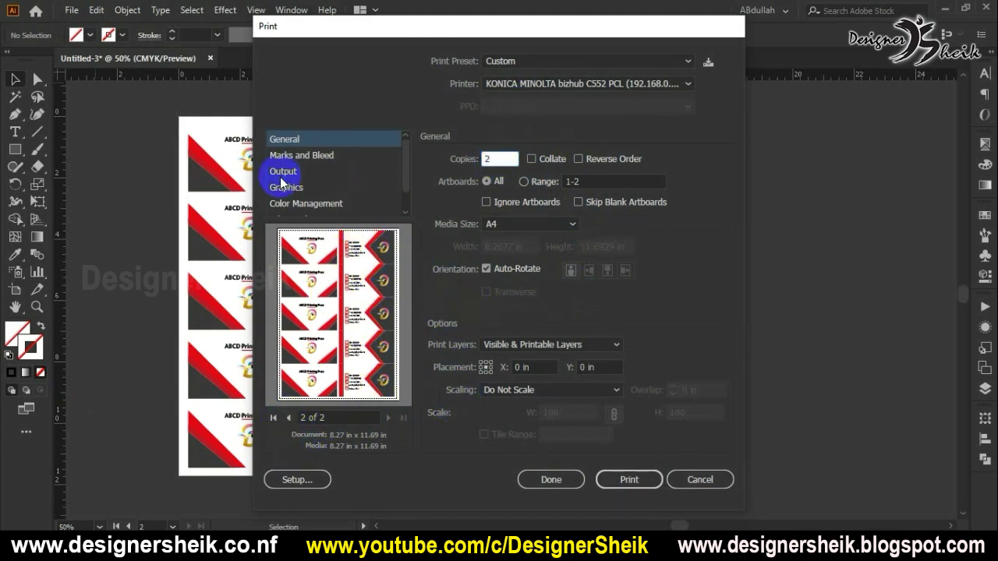
Step: Set the overprint and transparency flattener preset to High Resolution in the advanced print settings
scroll(280, 188, down, 2)
click(300, 193)
click(557, 251)
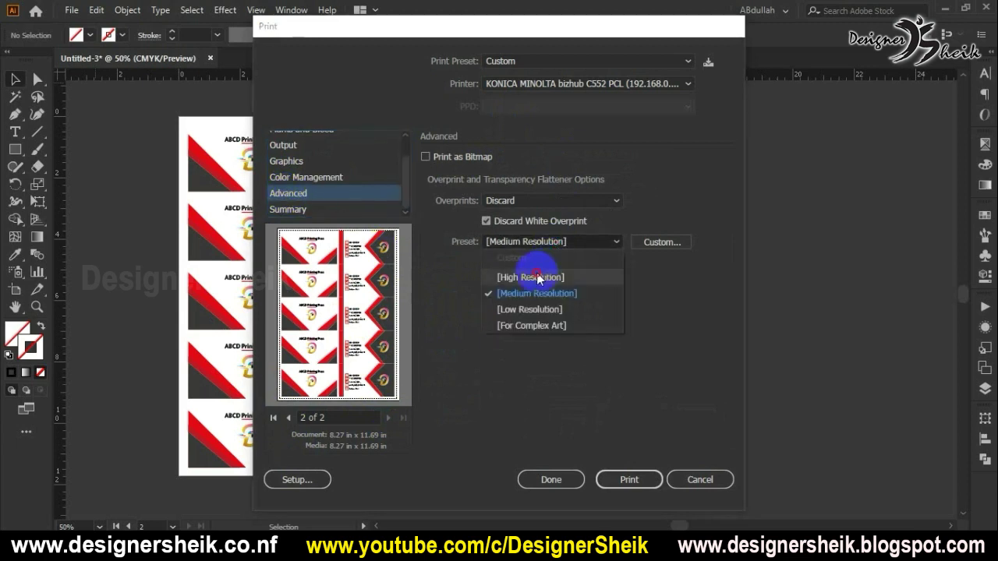
click(535, 271)
Step: Return to the general print settings and enter 2 as the number of copies
scroll(312, 182, up, 2)
click(291, 138)
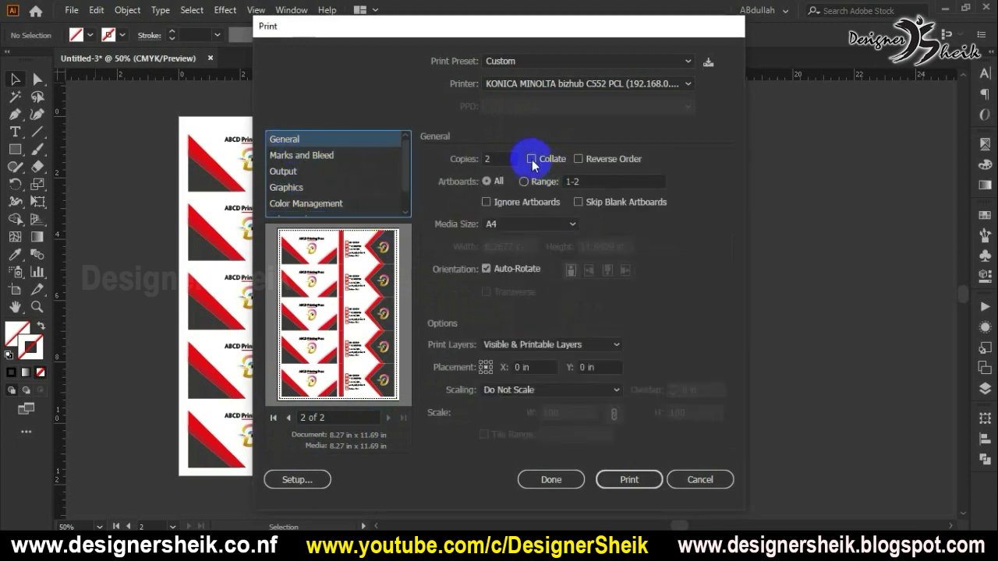
double_click(503, 159)
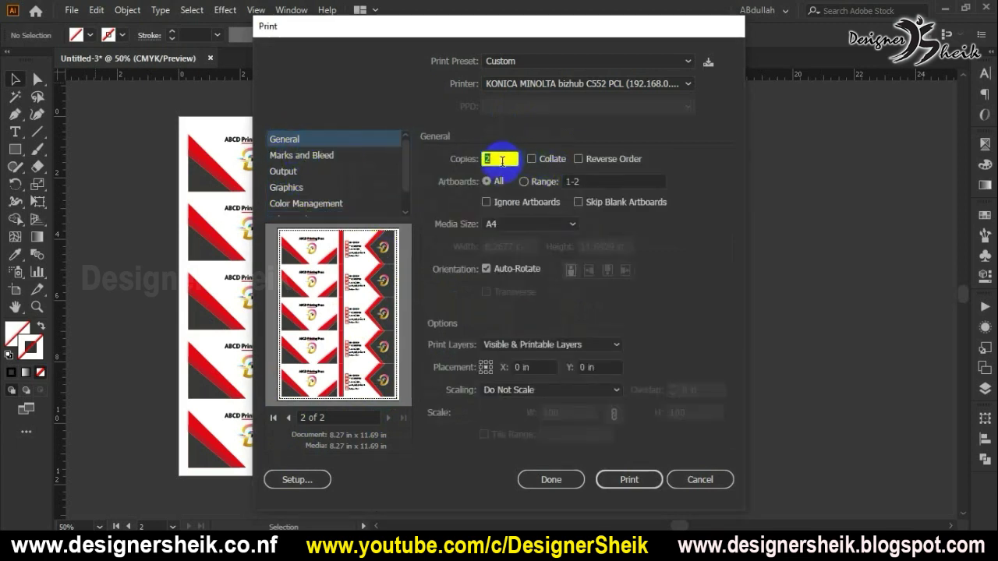
text(2)
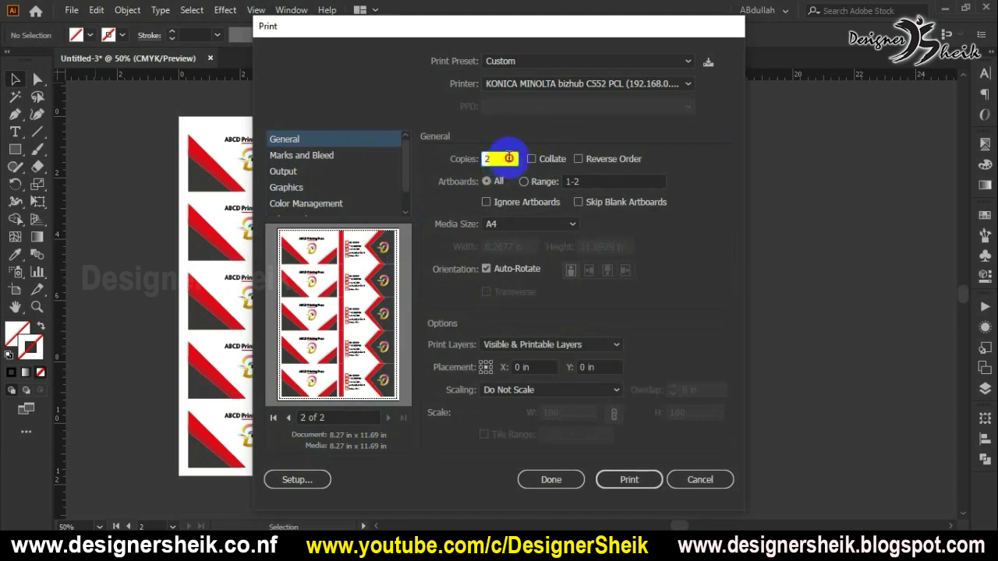
Step: Continue to the system print setup and open the KONICA MINOLTA printer's preferences, showing its lower options
click(290, 480)
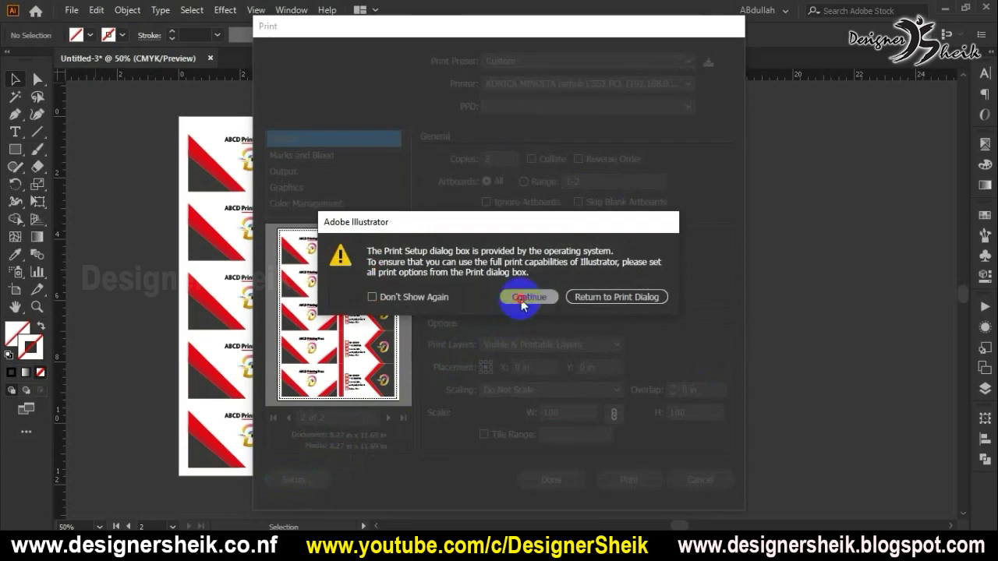
click(520, 300)
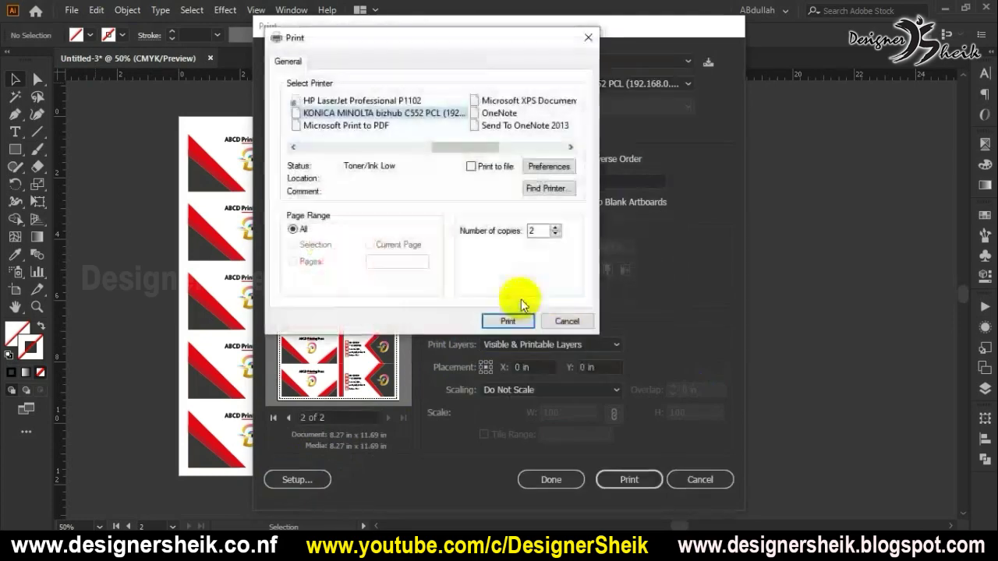
click(550, 167)
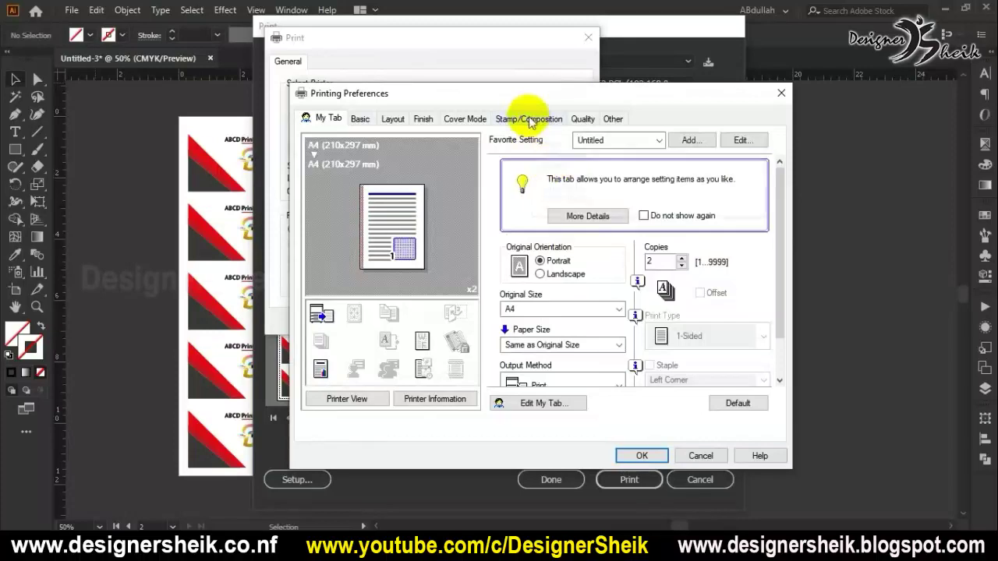
drag(522, 98, 463, 51)
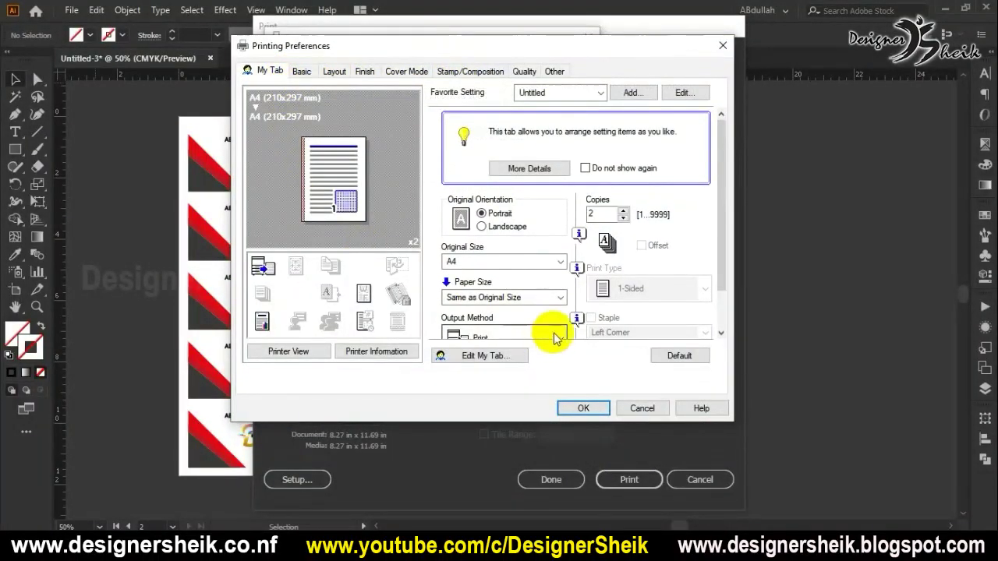
drag(714, 200, 721, 296)
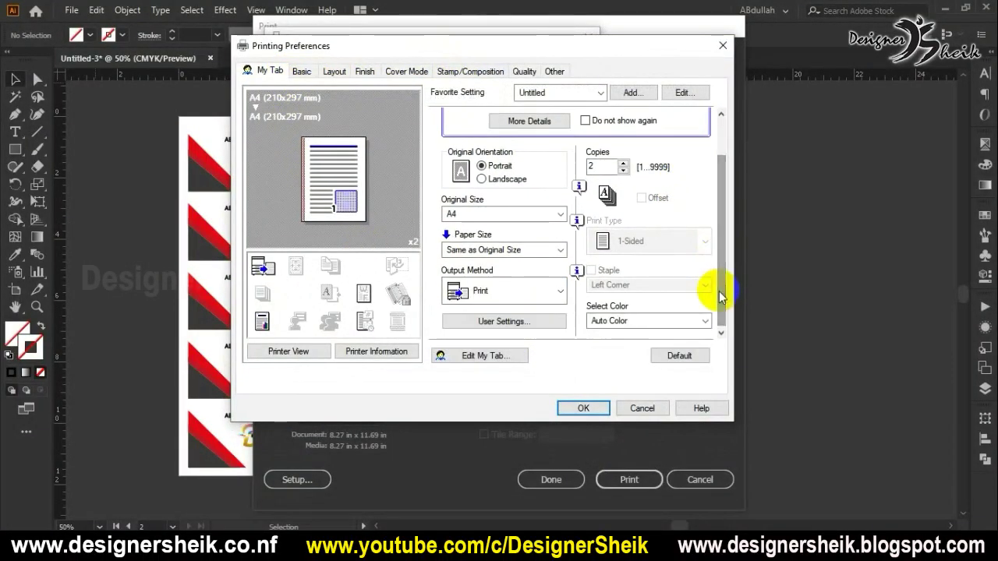
Step: Examine the paper types available for the bypass tray and review the layout, print type and color preferences
click(309, 74)
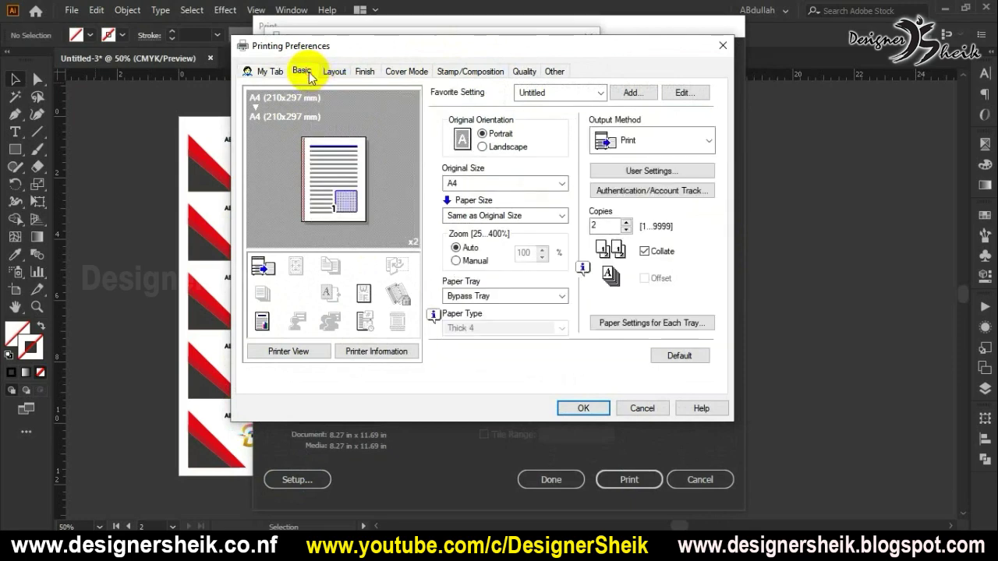
click(648, 323)
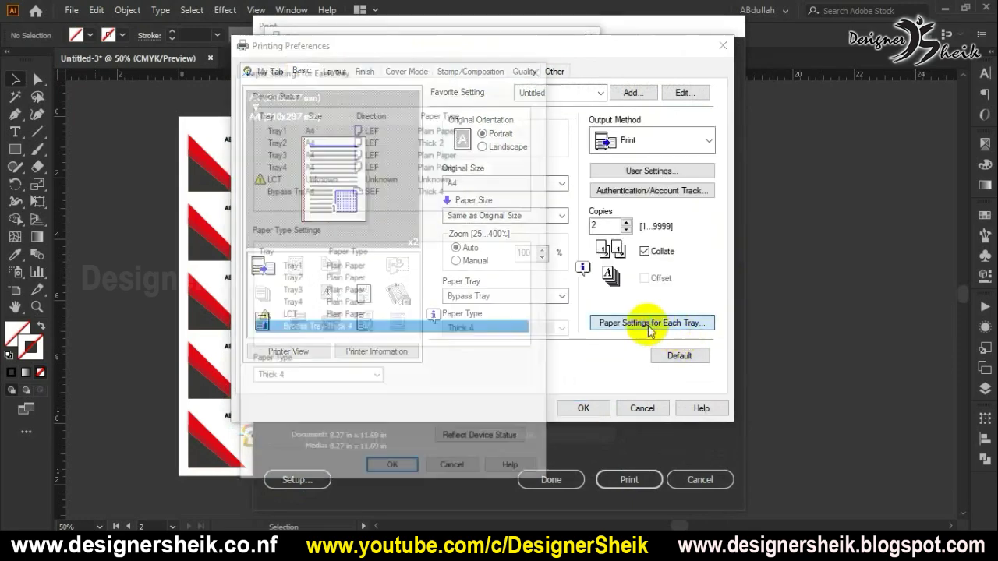
click(345, 379)
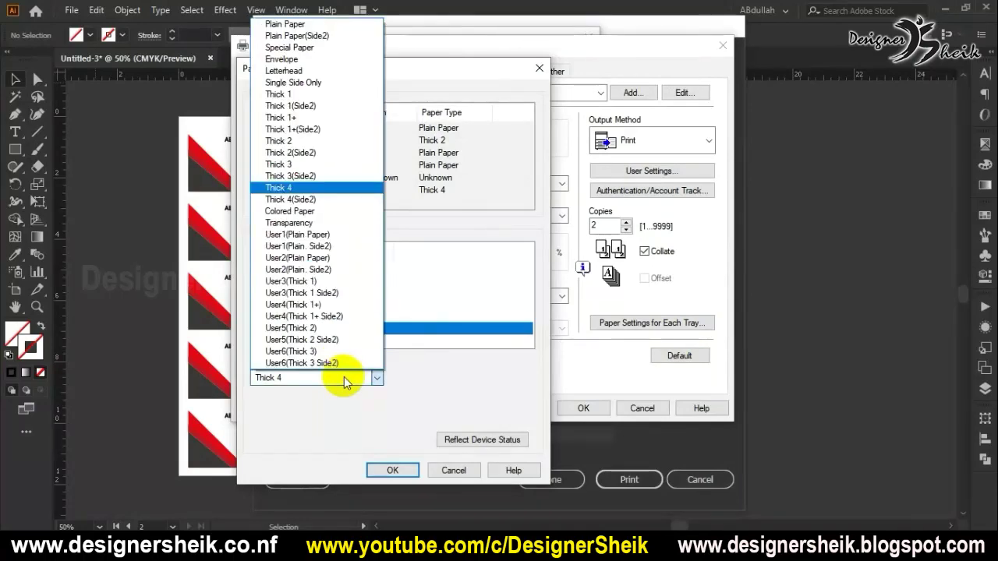
click(346, 379)
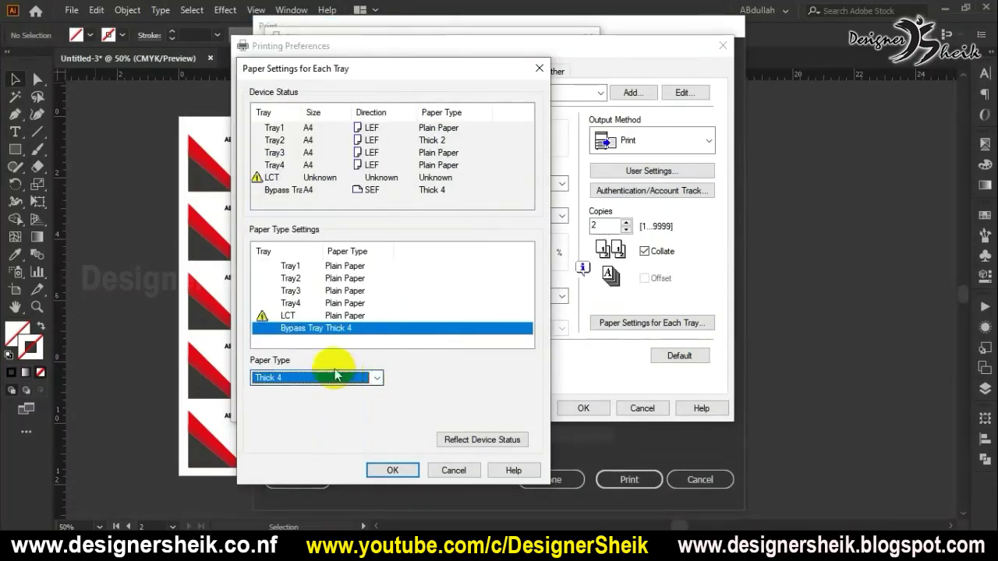
click(470, 473)
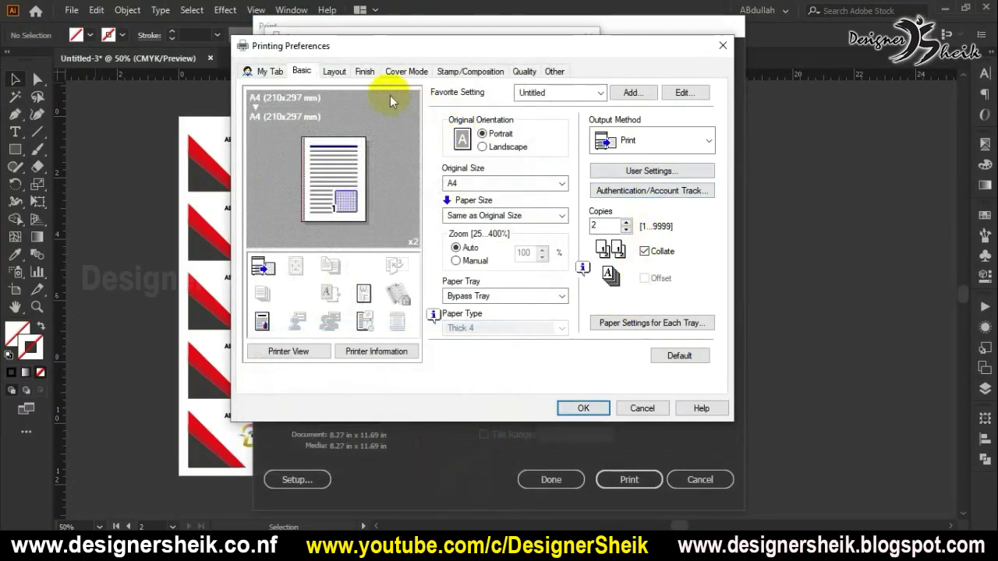
click(334, 70)
click(271, 71)
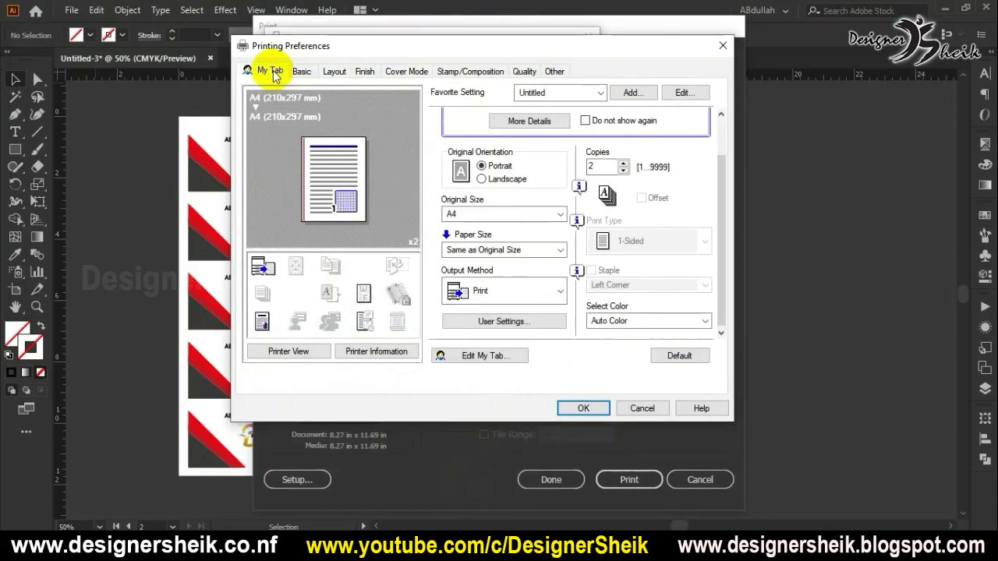
mouse_move(578, 224)
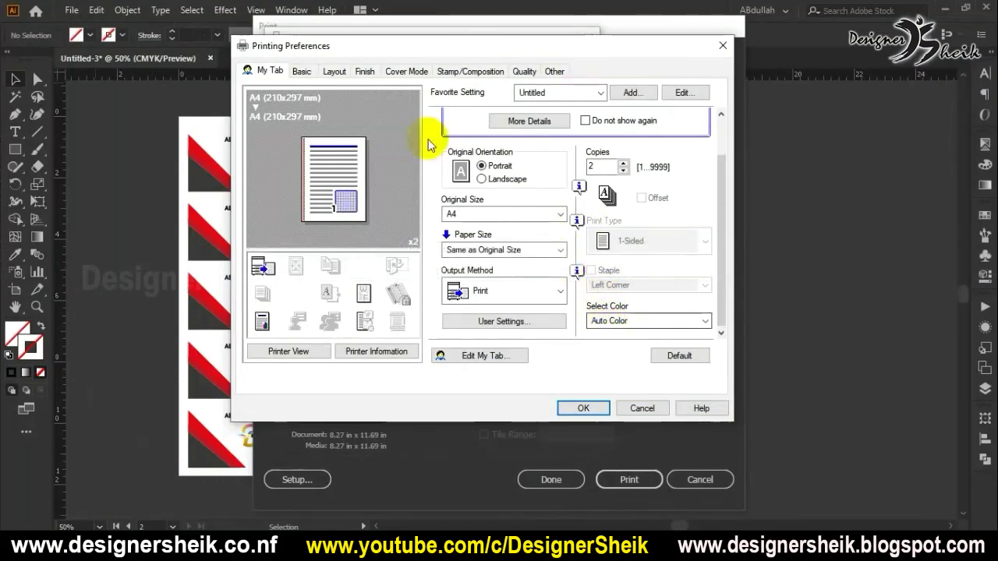
Step: Set the bypass tray's paper type to Thick 3 in the per-tray paper settings and apply it
click(301, 71)
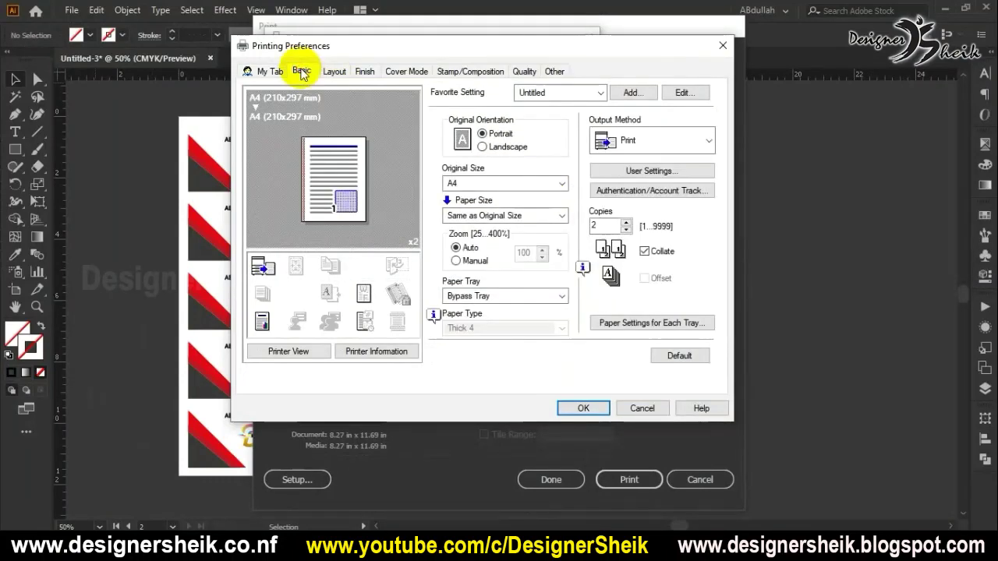
click(601, 325)
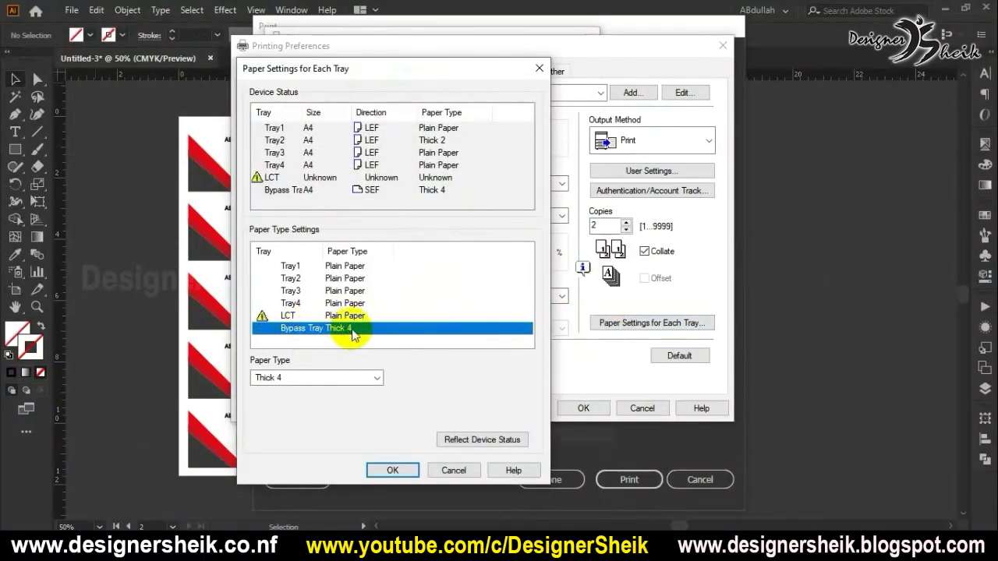
click(283, 380)
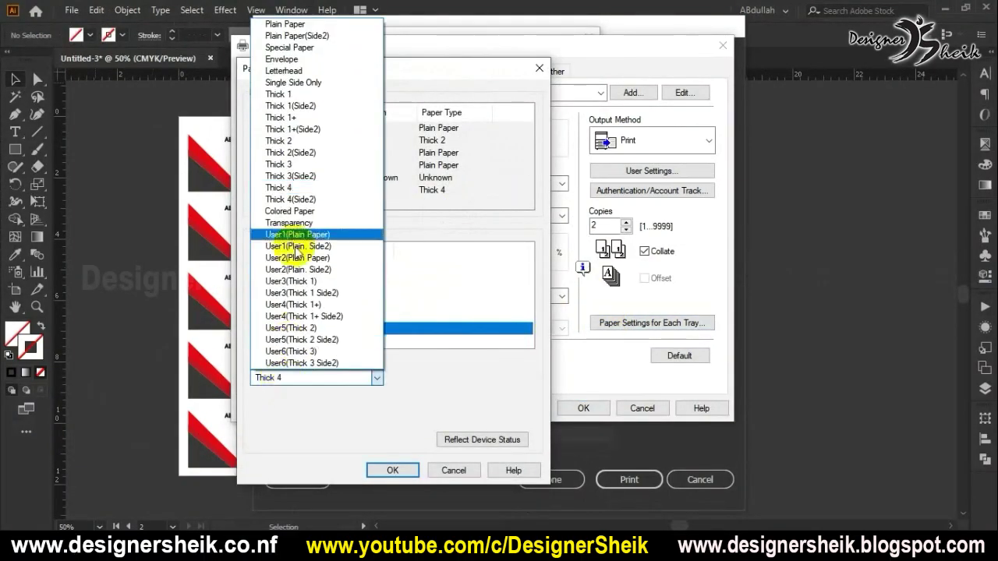
click(294, 165)
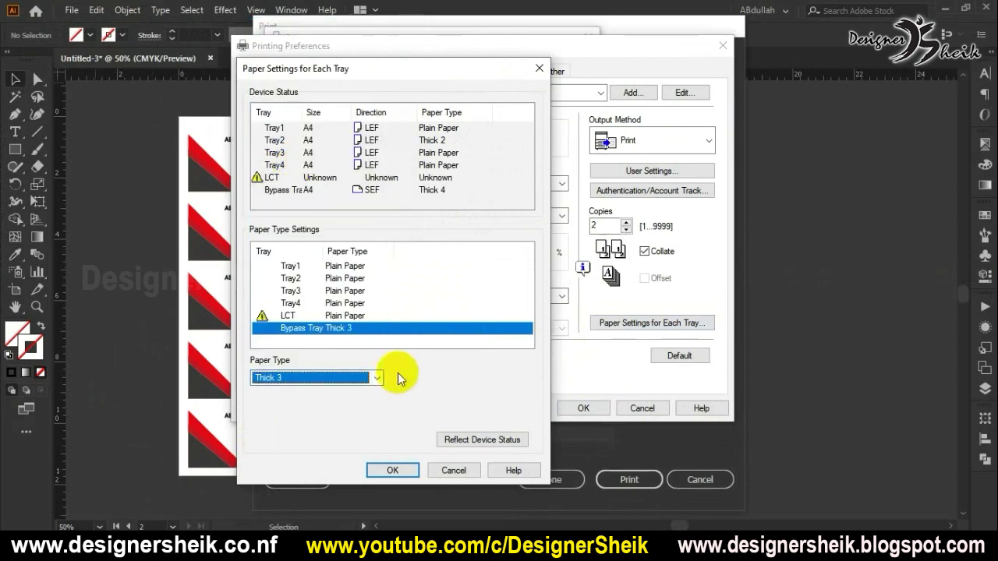
click(387, 470)
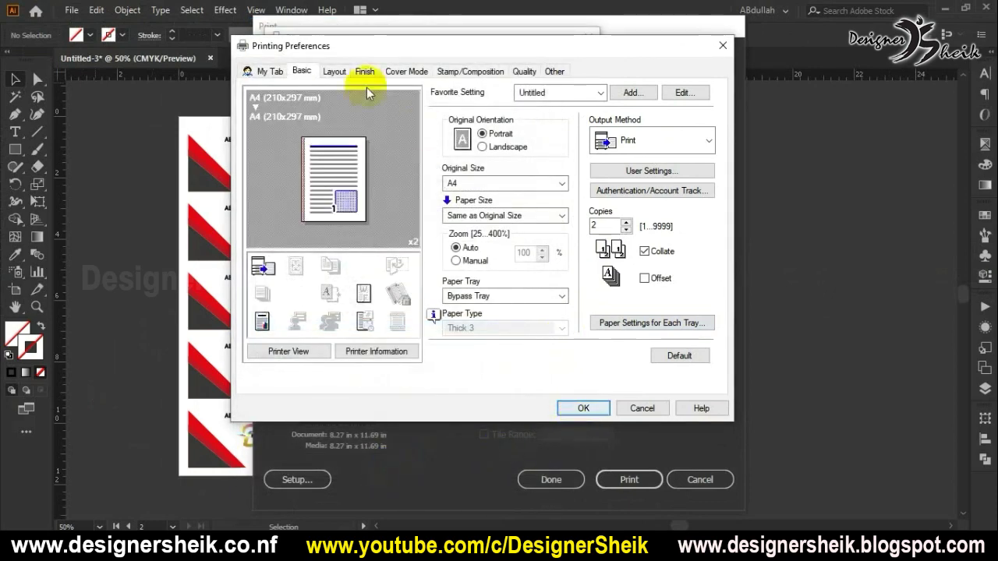
Step: Set the print type to 2-Sided in the KONICA MINOLTA printer's preferences and print two copies of all artboards
click(264, 70)
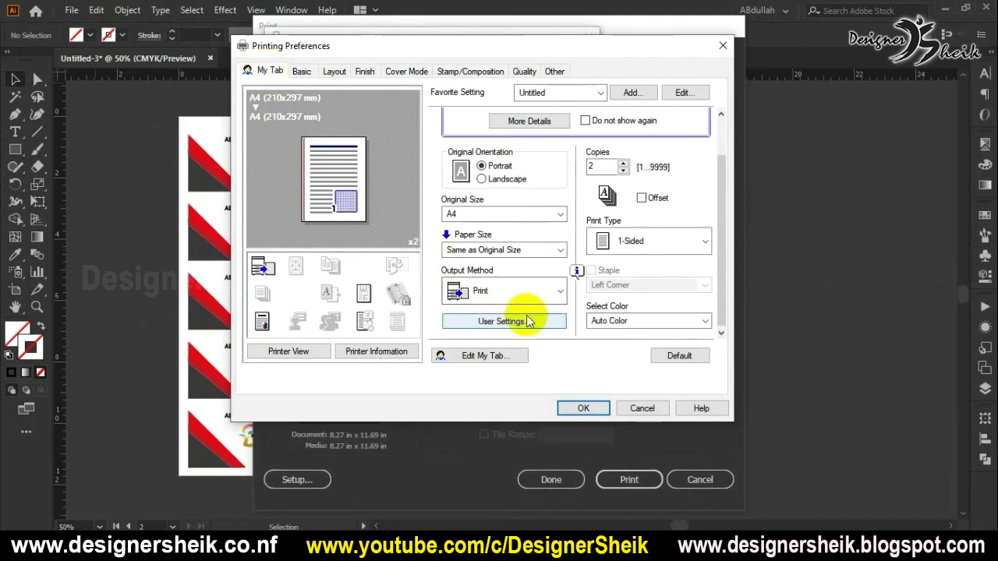
click(631, 243)
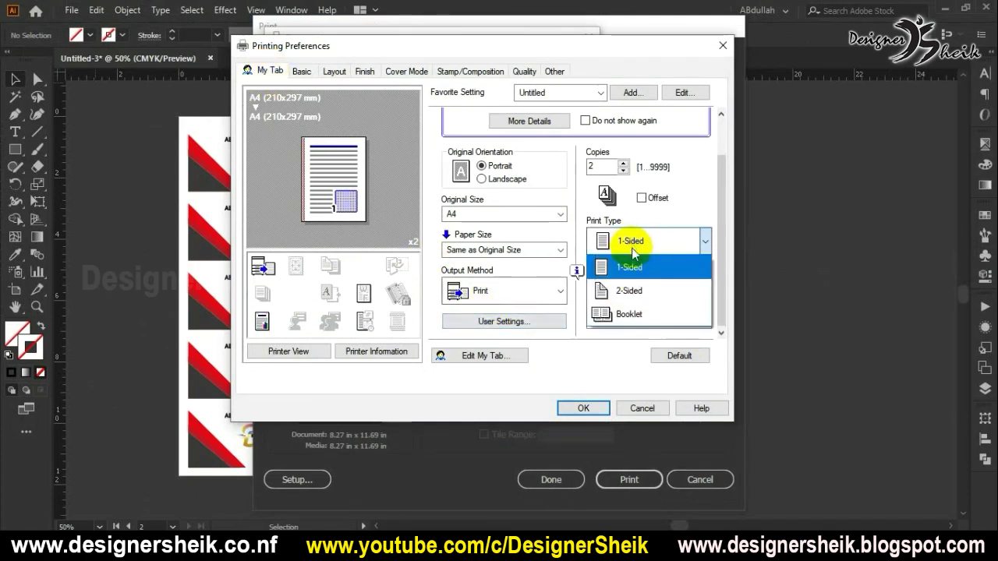
click(624, 295)
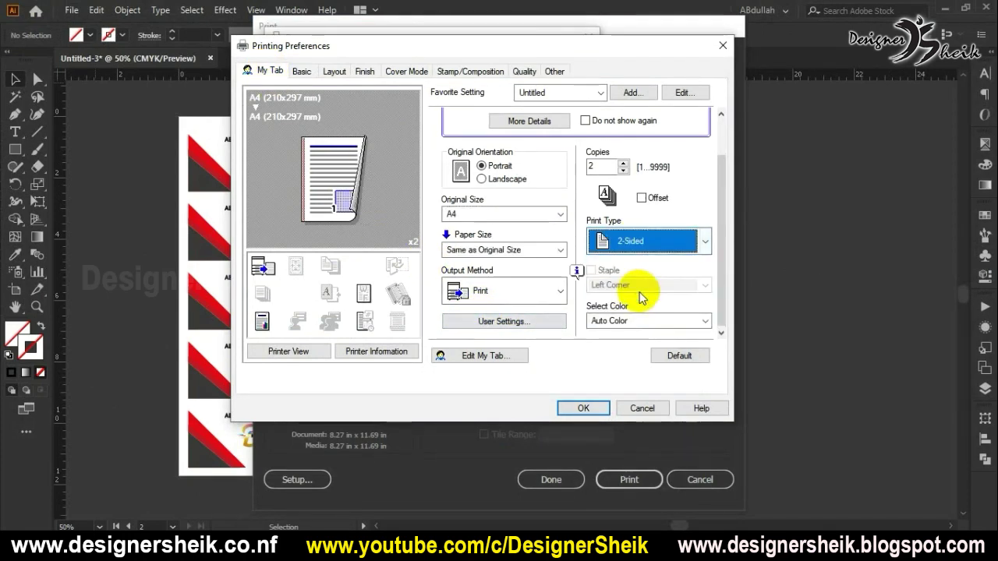
click(586, 409)
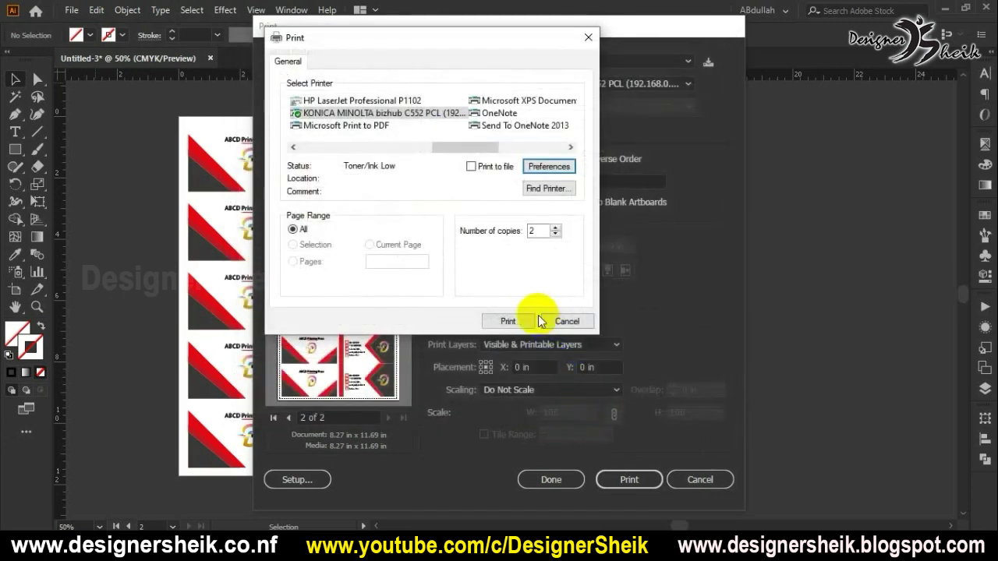
click(507, 321)
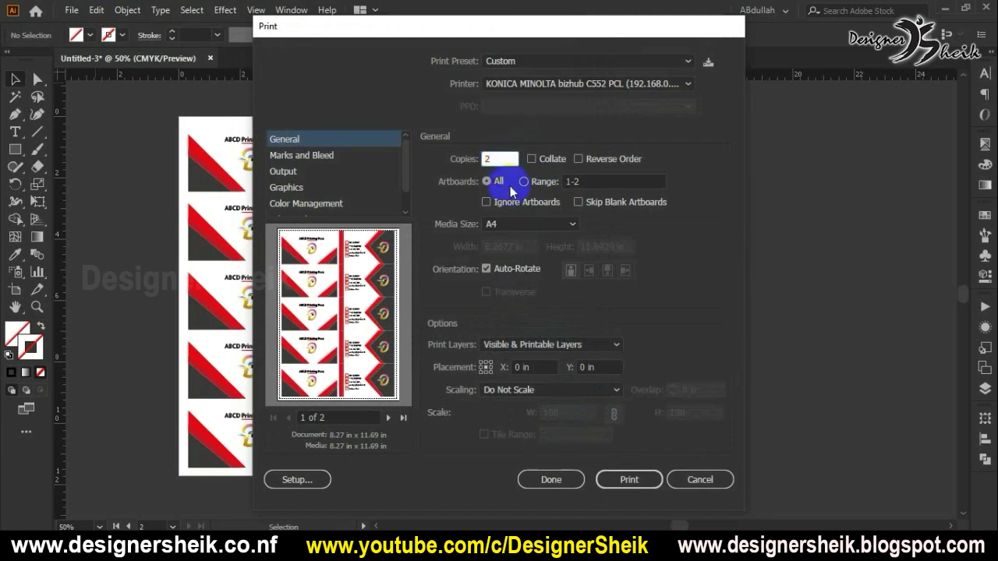
click(629, 481)
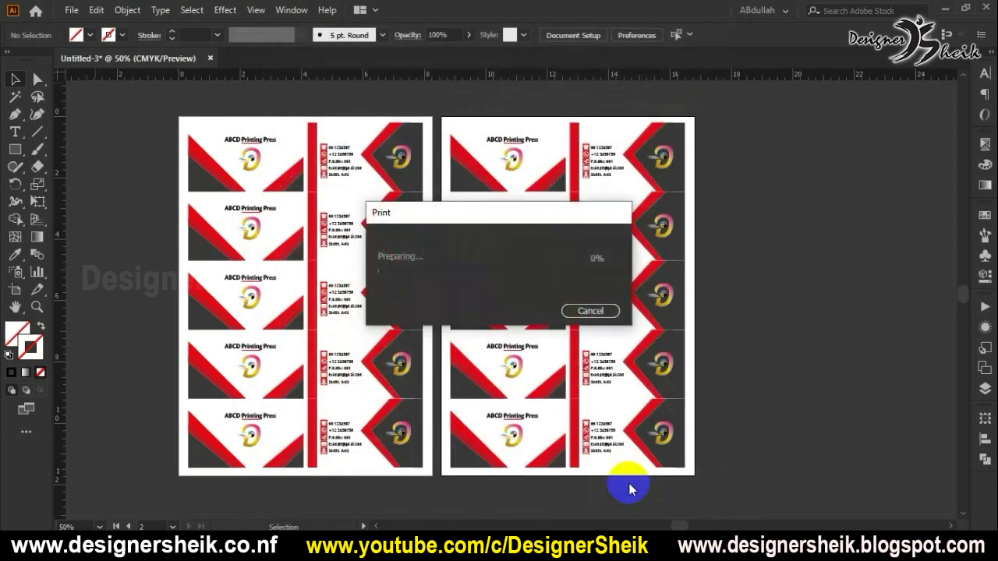